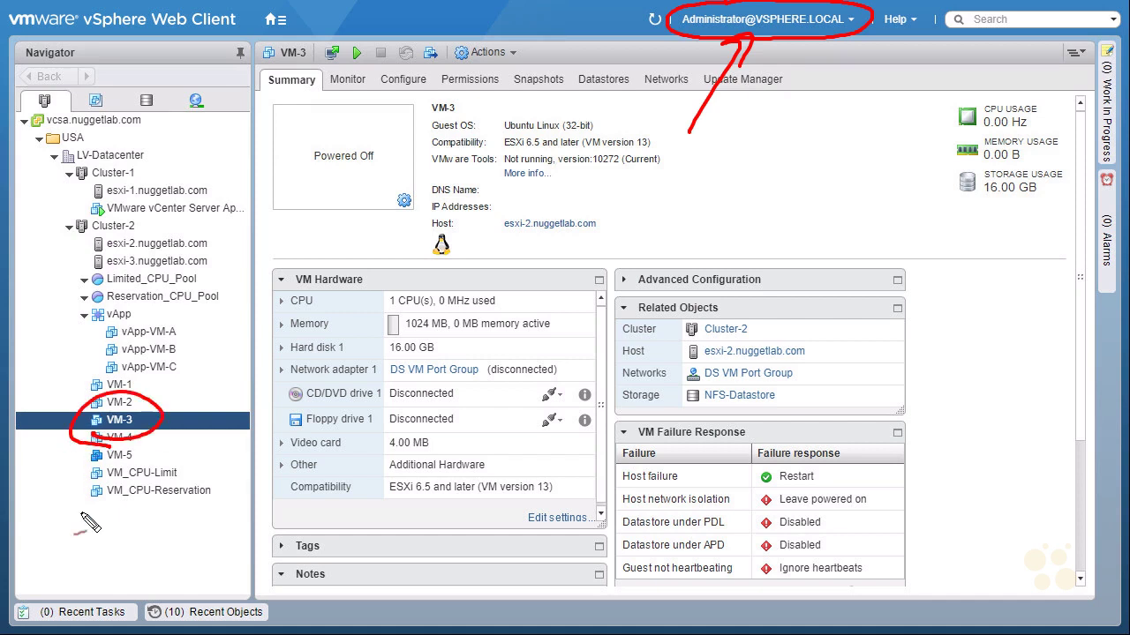
Step: Annotate VM-3's Summary view for viewers, then clear the annotations
left_click_drag(309, 108, 287, 134)
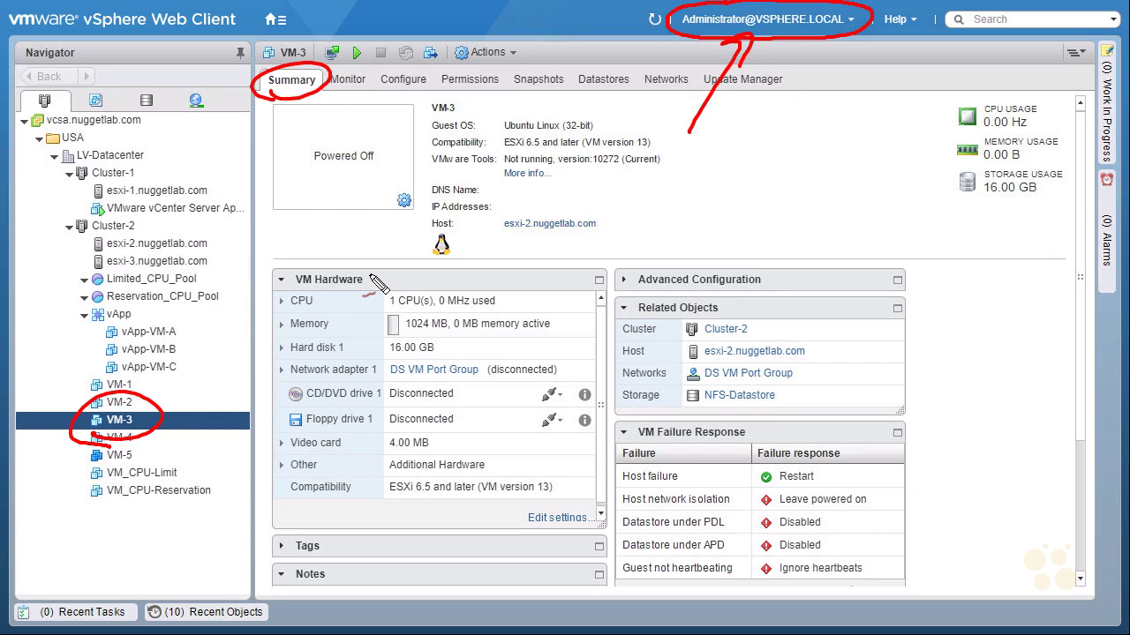
key("Escape")
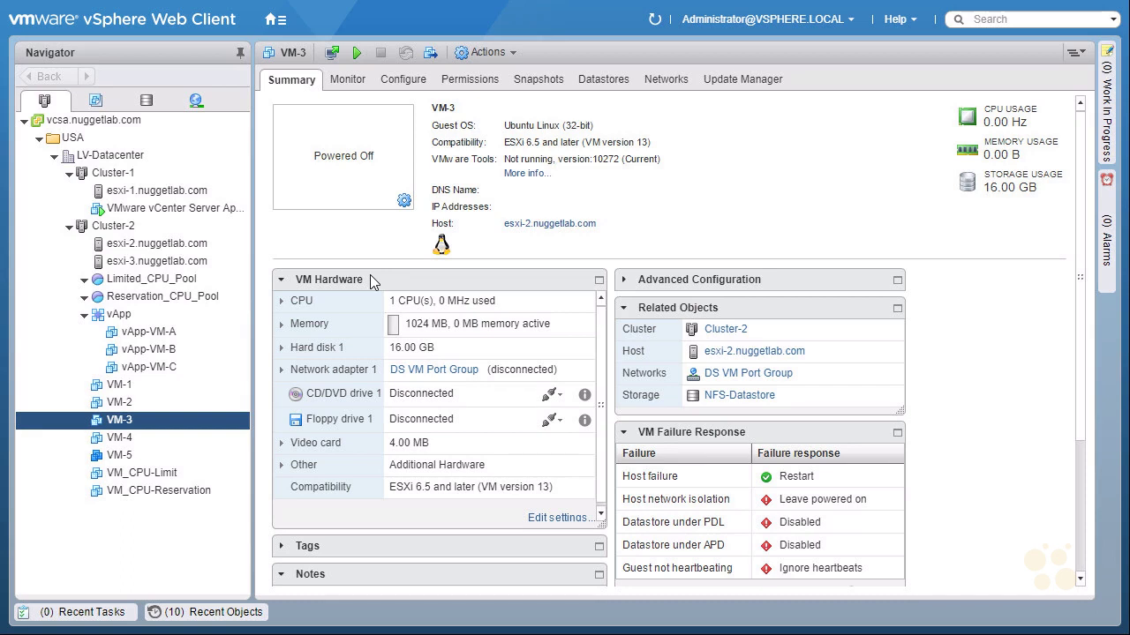
Step: Go from Home to Administration and open Single Sign-On Configuration for vcsa.nuggetlab.com
left_click(274, 22)
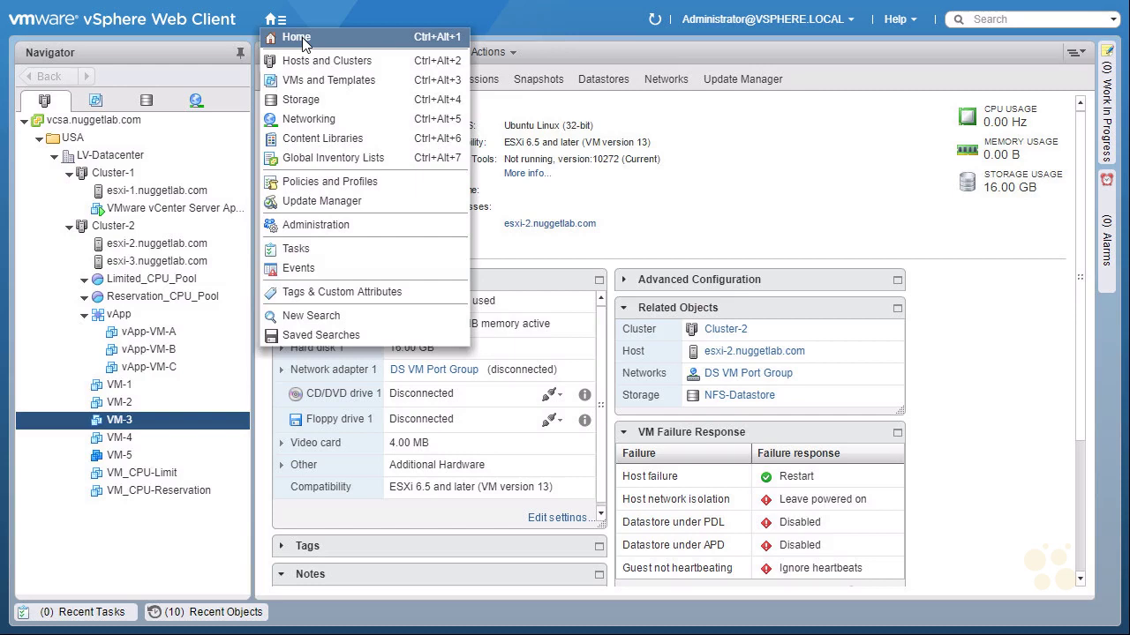
left_click(302, 37)
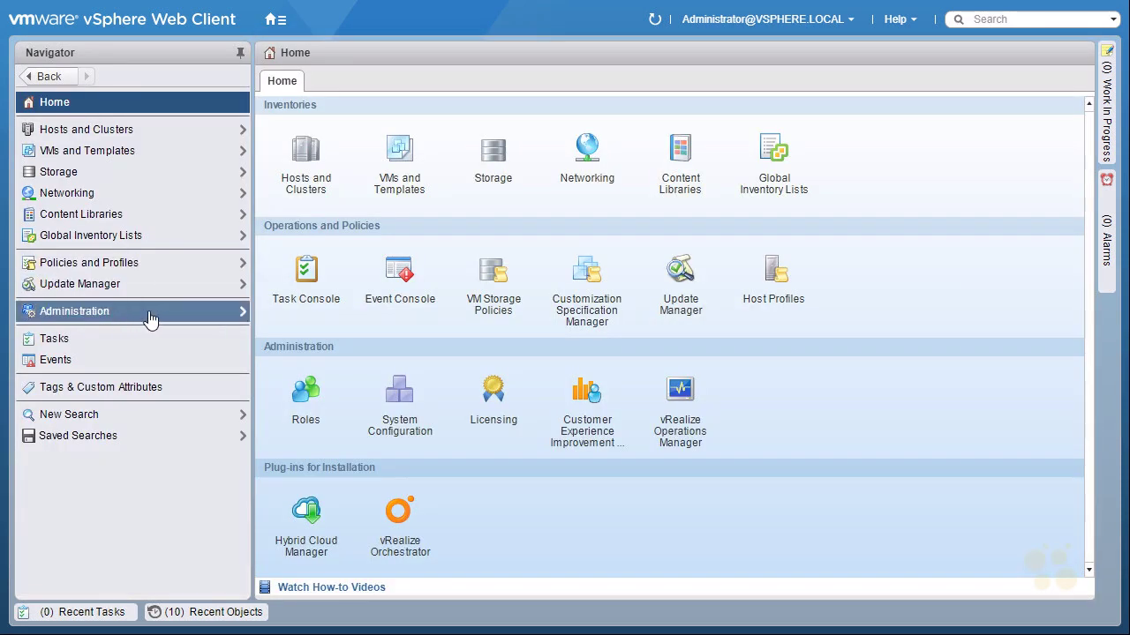
left_click(146, 317)
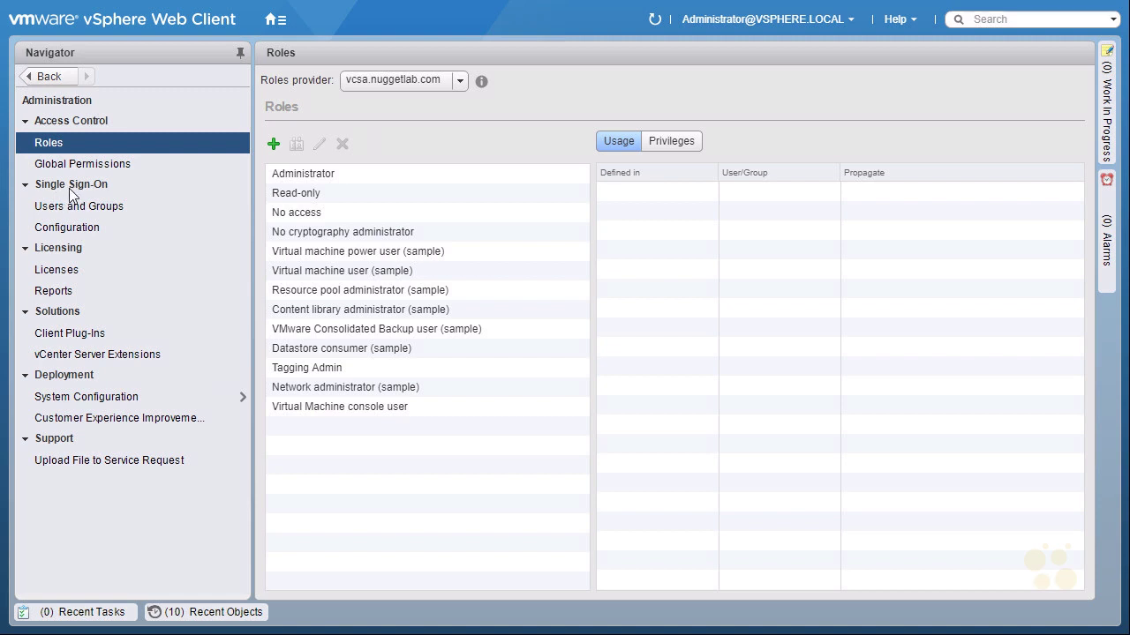
left_click(80, 233)
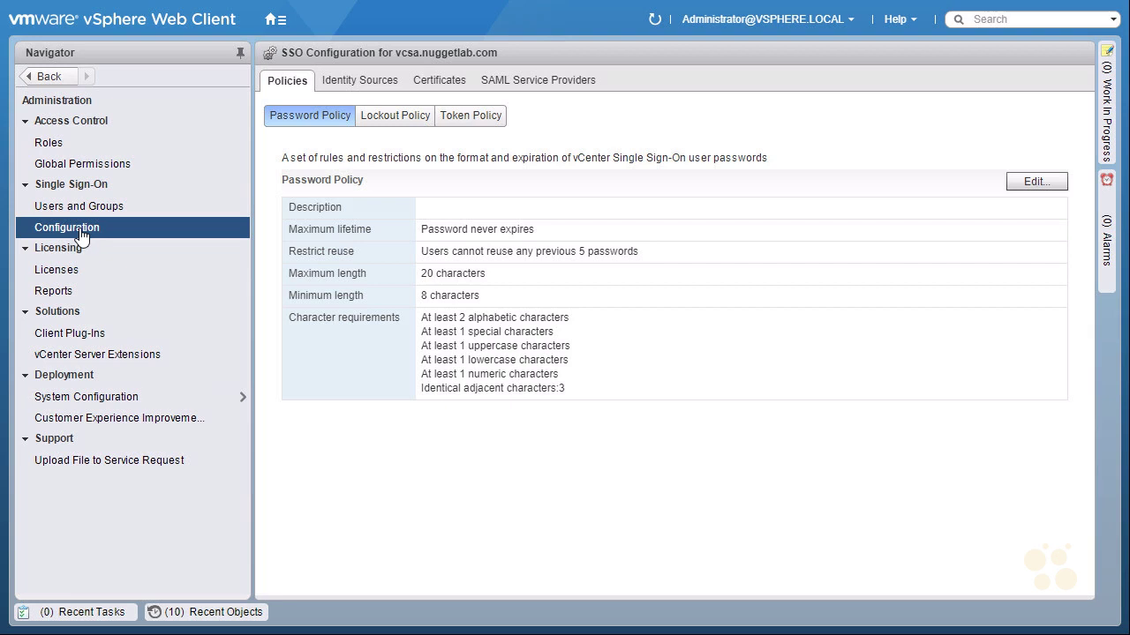
Step: Show Identity Sources and annotate vsphere.local and Local OS (the VCSA)
left_click(358, 84)
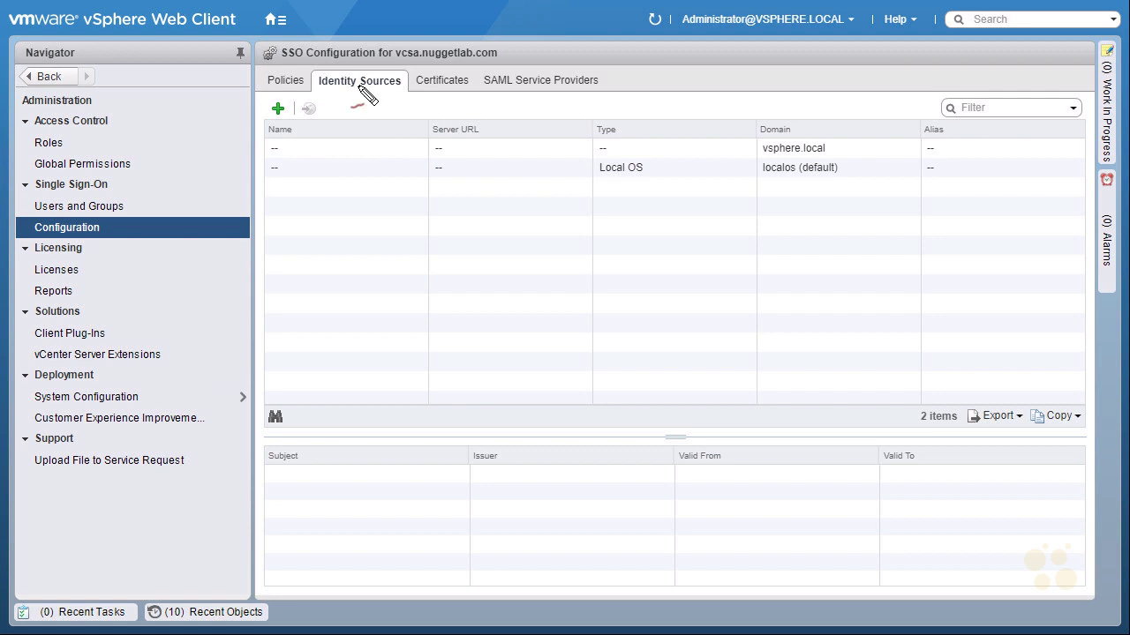
mouse_move(768, 168)
left_mouse_down()
mouse_move(853, 152)
mouse_move(759, 142)
left_mouse_up()
mouse_move(829, 106)
left_mouse_down()
mouse_move(814, 135)
mouse_move(831, 119)
left_mouse_up()
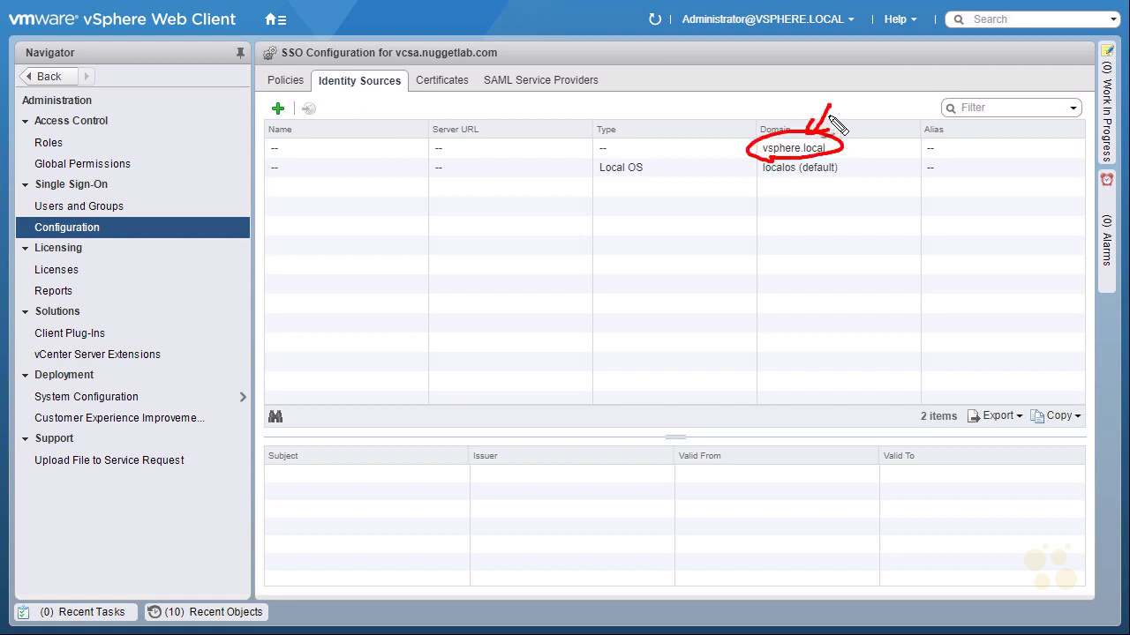
mouse_move(643, 180)
left_mouse_down()
mouse_move(589, 176)
mouse_move(655, 163)
left_mouse_up()
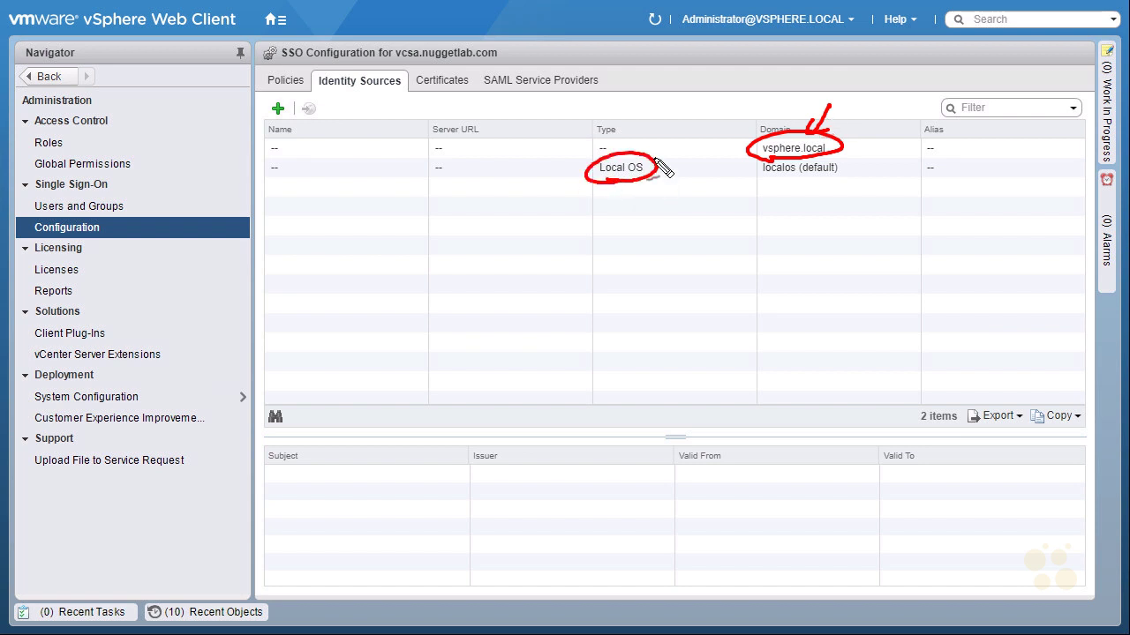
mouse_move(596, 231)
left_mouse_down()
mouse_move(616, 228)
mouse_move(645, 256)
mouse_move(676, 241)
left_mouse_up()
left_click_drag(610, 277, 611, 311)
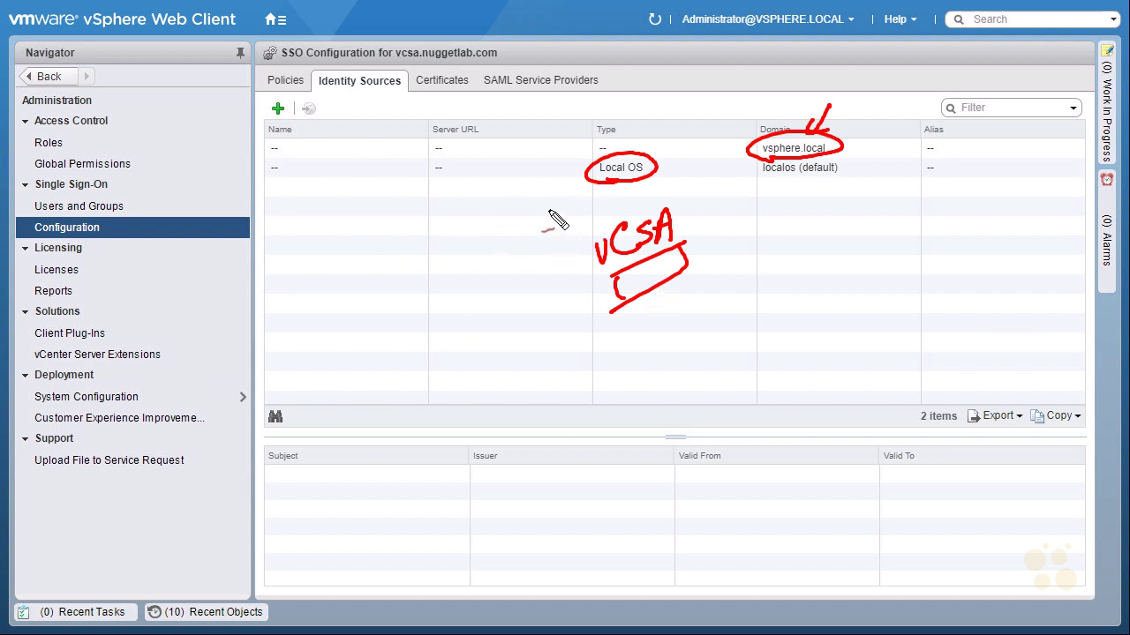
key("Escape")
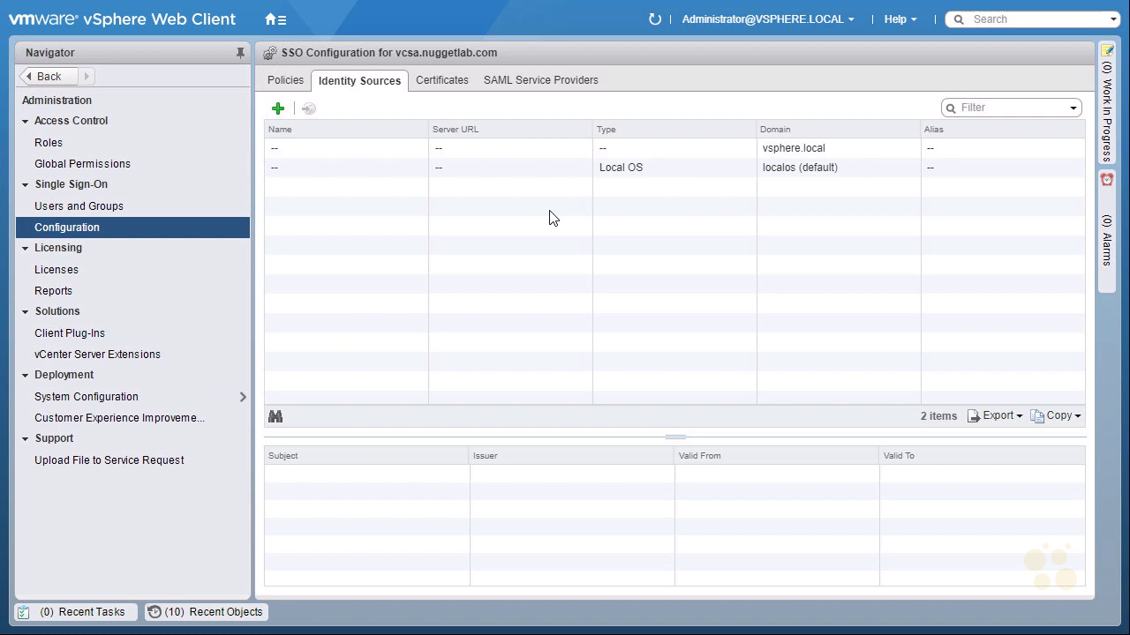
Step: Mark the spot where a new identity source gets added, then clear it
key("ctrl+2")
left_click_drag(270, 114, 248, 160)
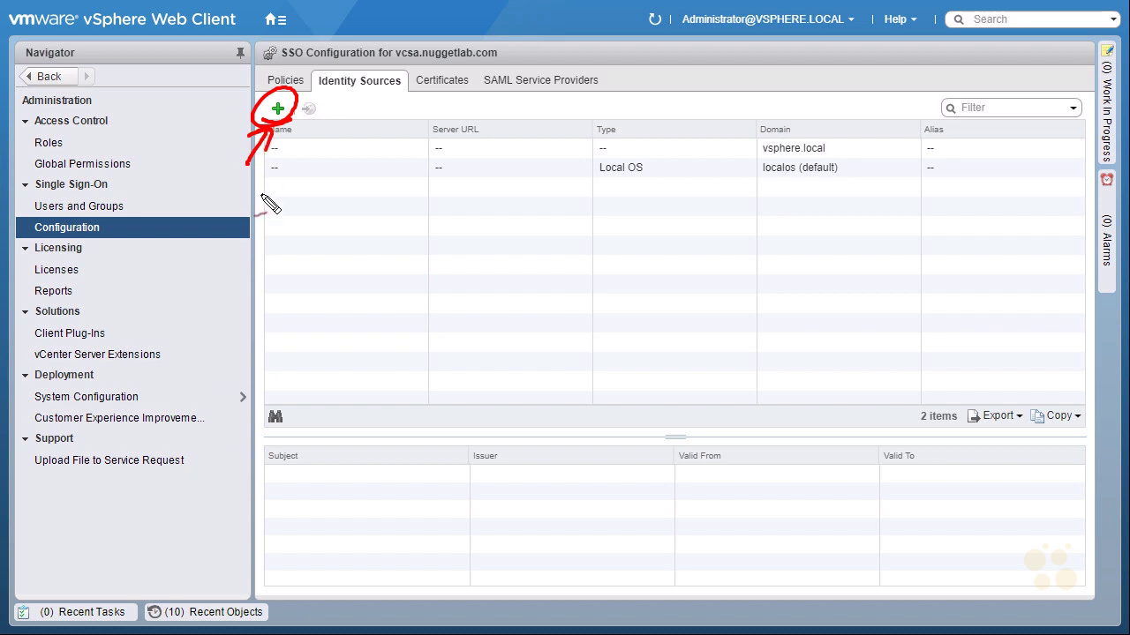
key("Escape")
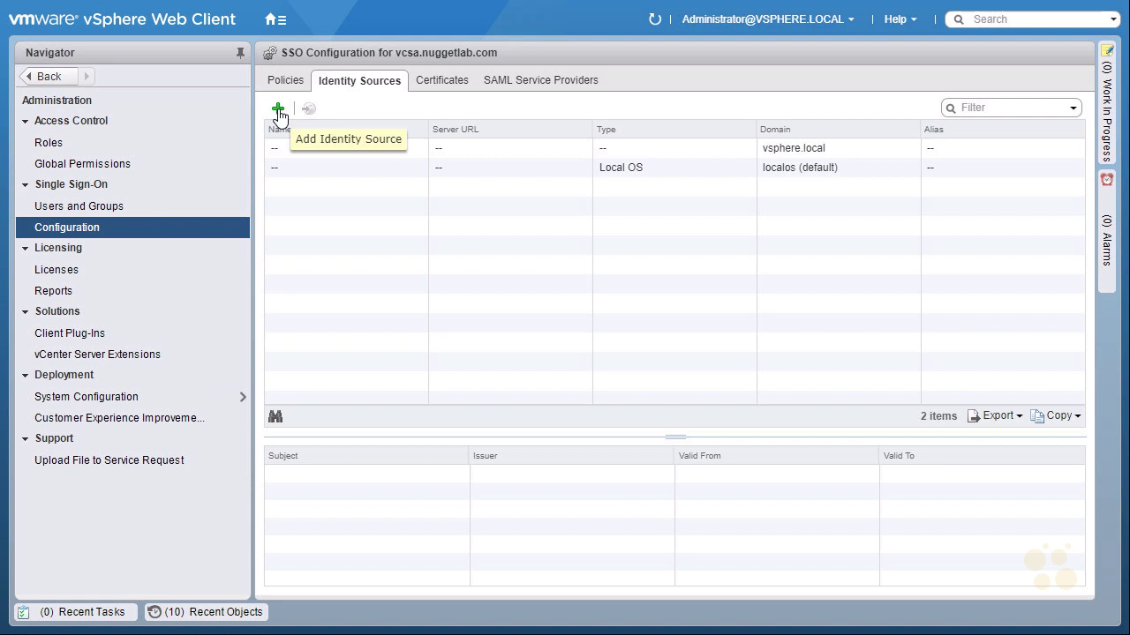
Step: Start a new identity source and choose Active Directory as an LDAP server over OpenLDAP and Local OS
left_click(278, 110)
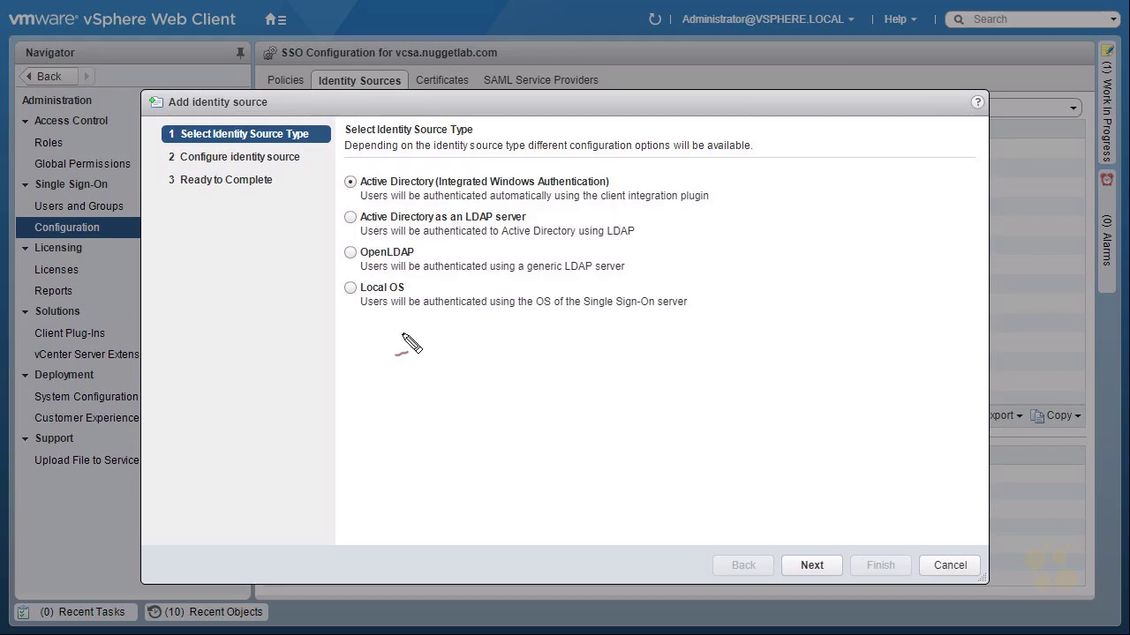
key("ctrl+2")
left_click_drag(549, 215, 706, 208)
mouse_move(424, 212)
left_mouse_down()
mouse_move(329, 222)
mouse_move(397, 250)
mouse_move(552, 244)
mouse_move(600, 219)
mouse_move(353, 223)
left_mouse_up()
mouse_move(255, 246)
left_mouse_down()
mouse_move(317, 223)
mouse_move(313, 239)
left_mouse_up()
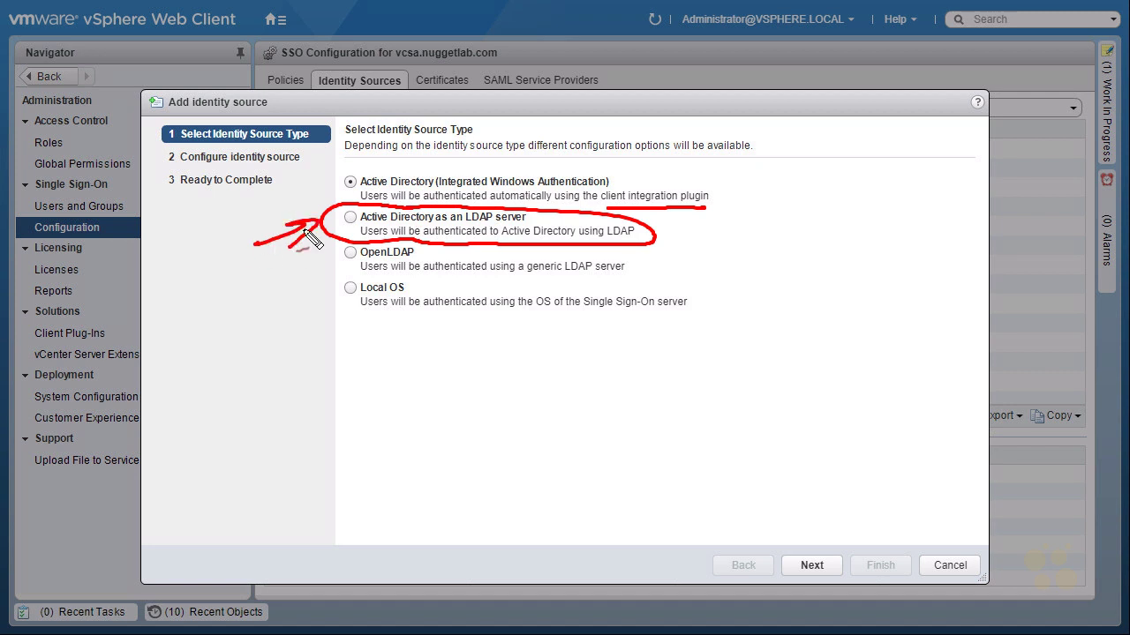
mouse_move(300, 287)
left_mouse_down()
mouse_move(337, 264)
mouse_move(334, 278)
left_mouse_up()
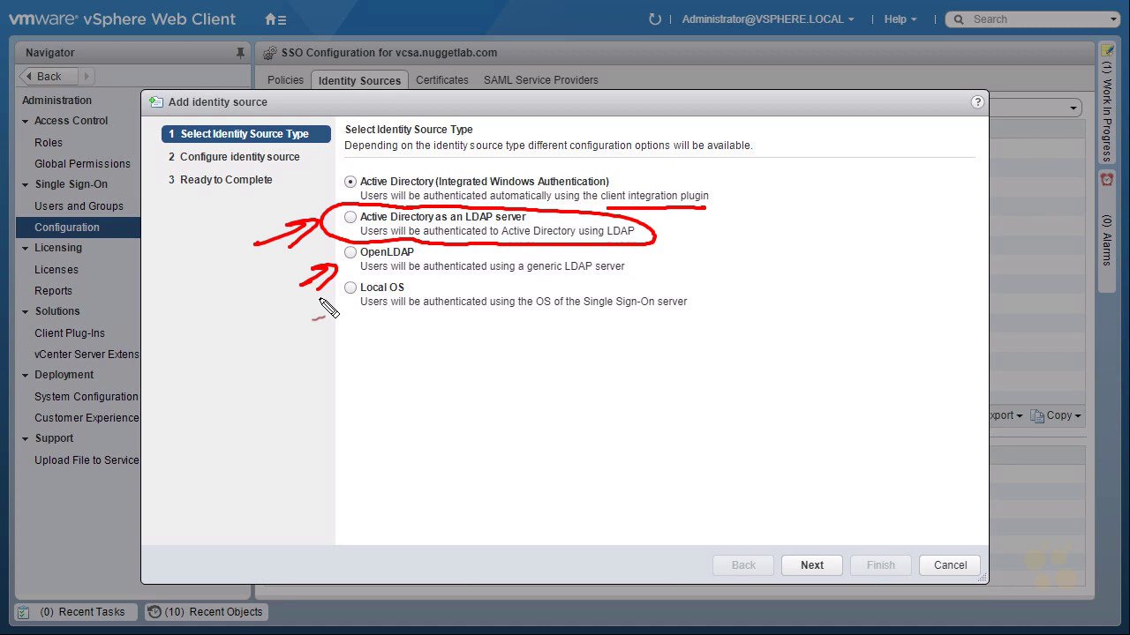
left_click_drag(300, 344, 335, 311)
left_click_drag(334, 315, 334, 338)
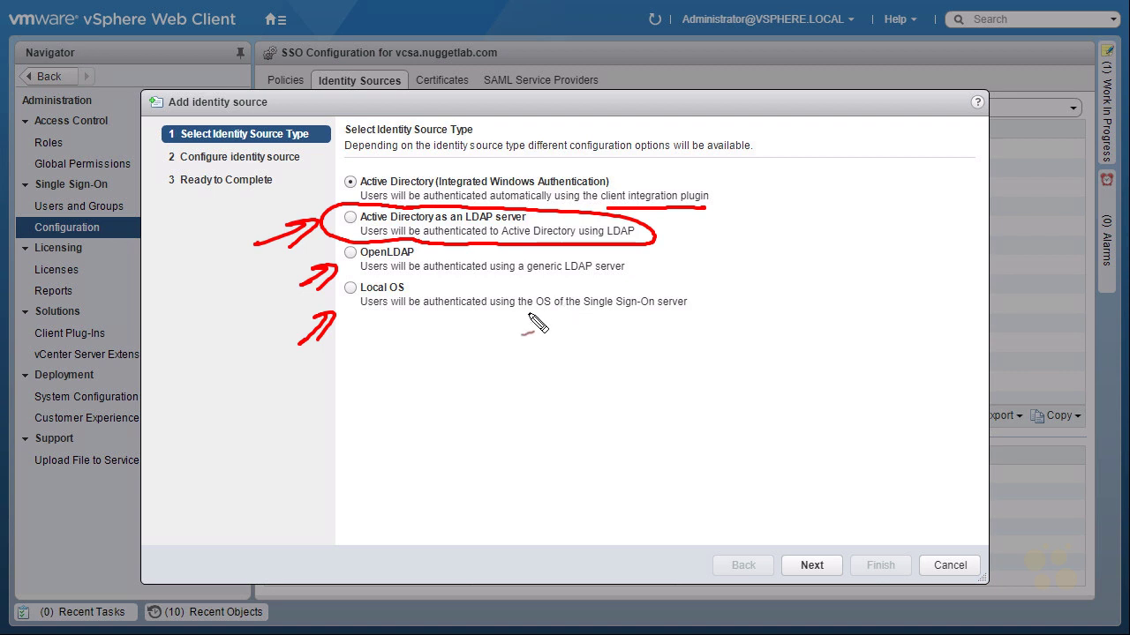
left_click(350, 218)
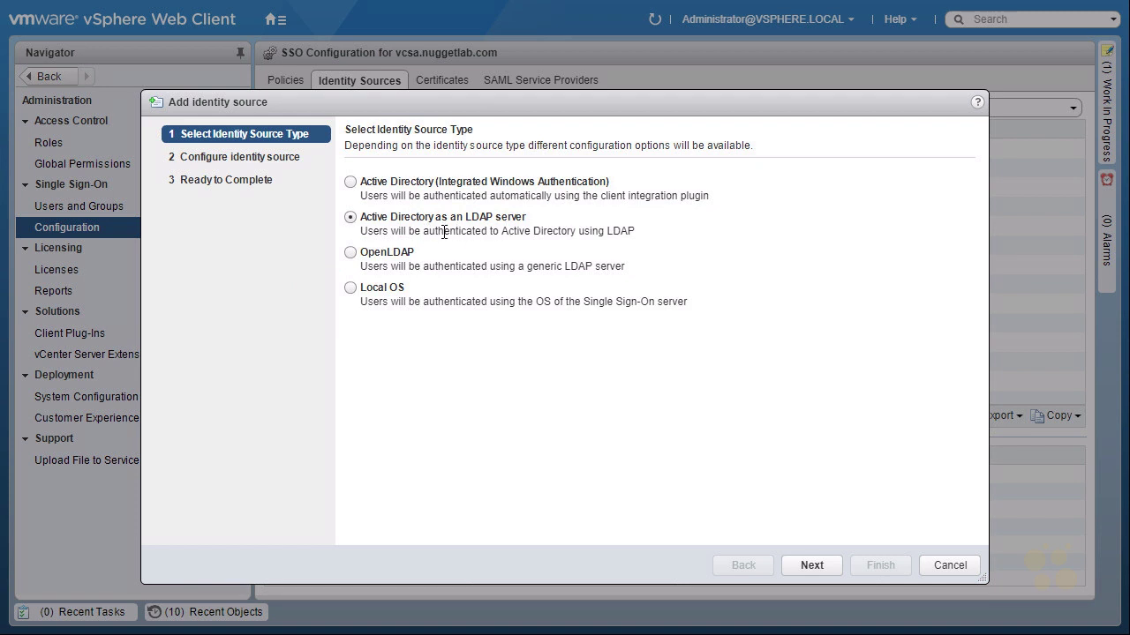
Step: Enter the identity source name and the same base DN for users and groups
left_click(817, 564)
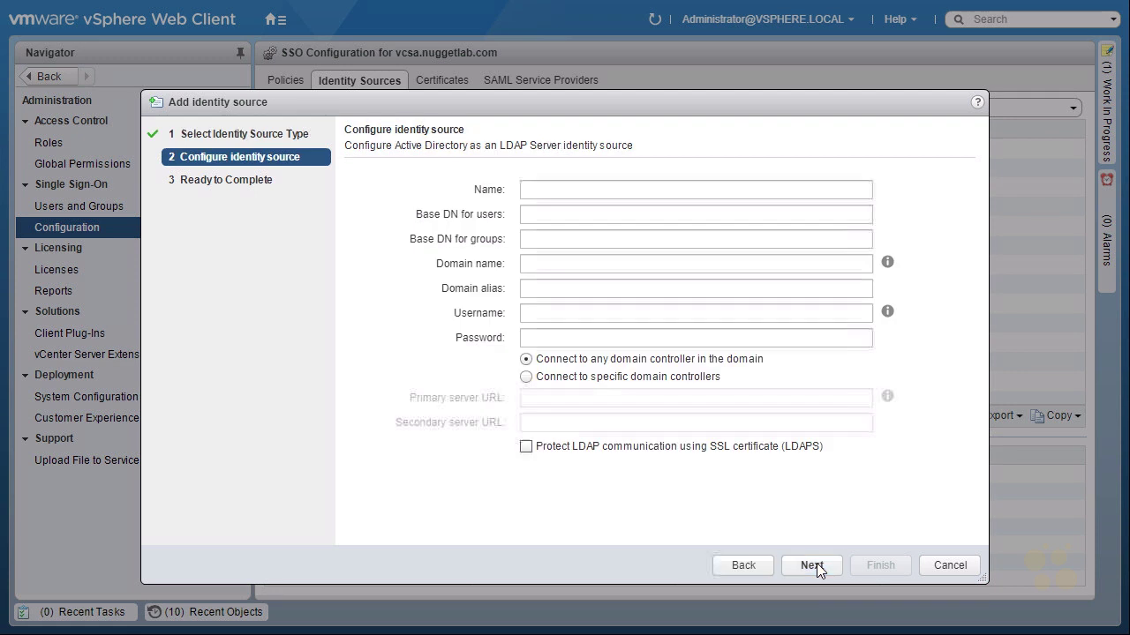
left_click(580, 185)
type("Windows Server with AD and LDAP")
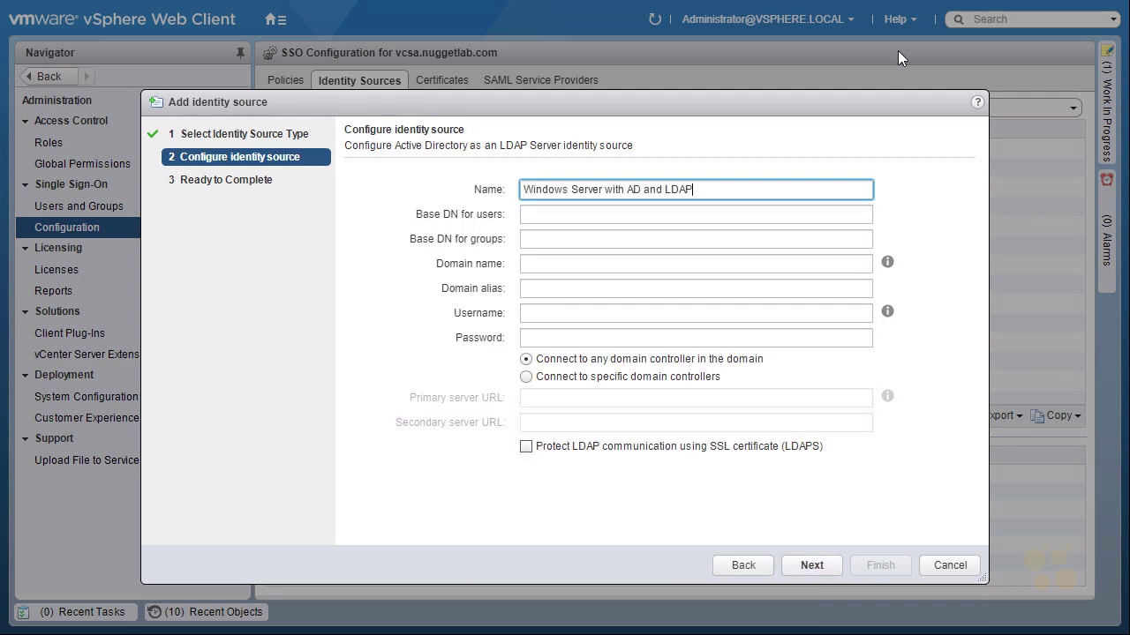
key("Tab")
type("cn=users,dc=nuggetlab,dc=com")
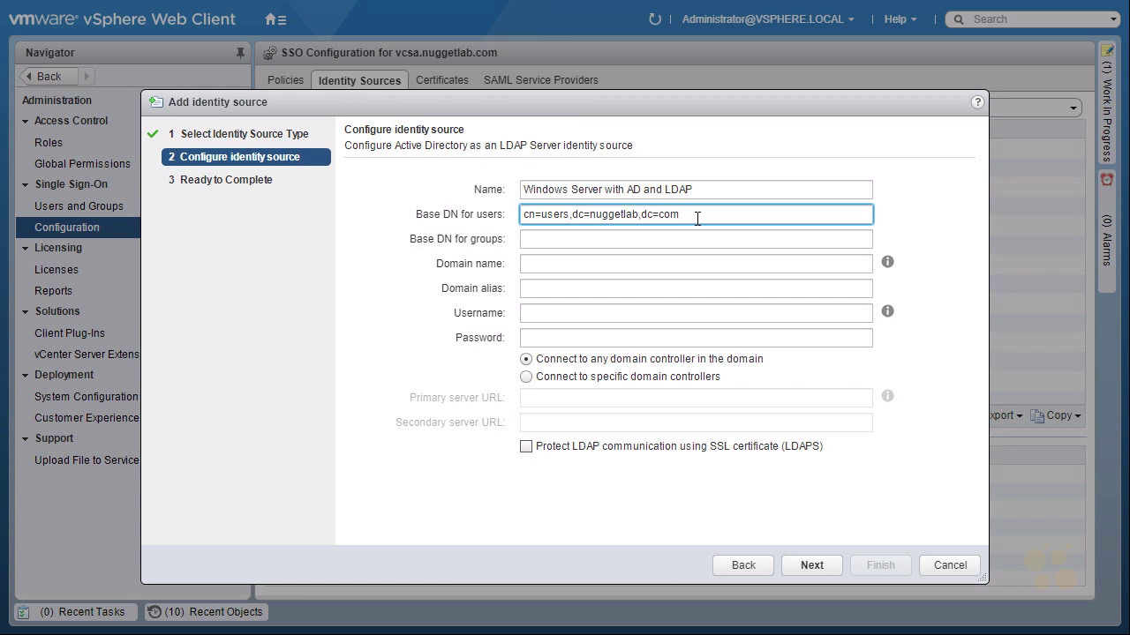
left_click_drag(697, 219, 509, 217)
key("ctrl+c")
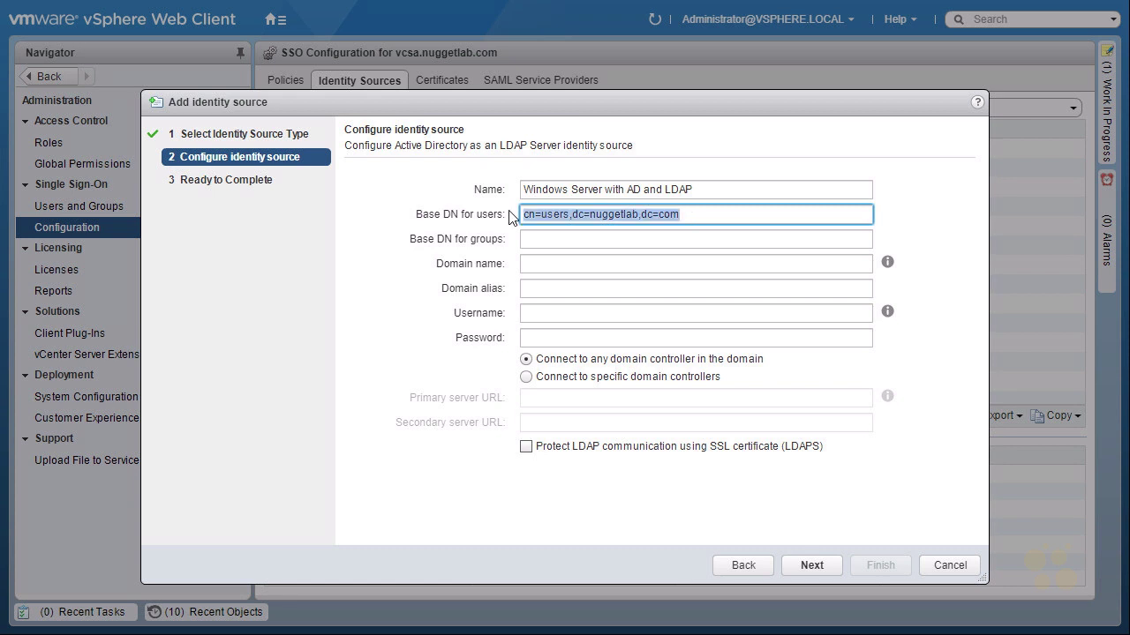
left_click(555, 240)
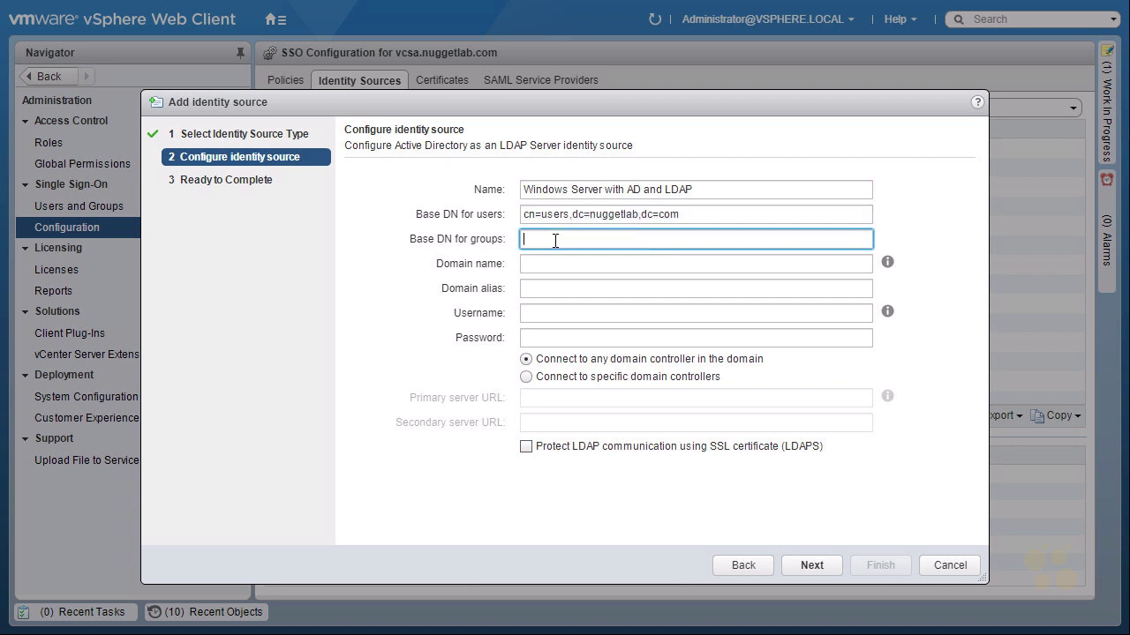
key("ctrl+v")
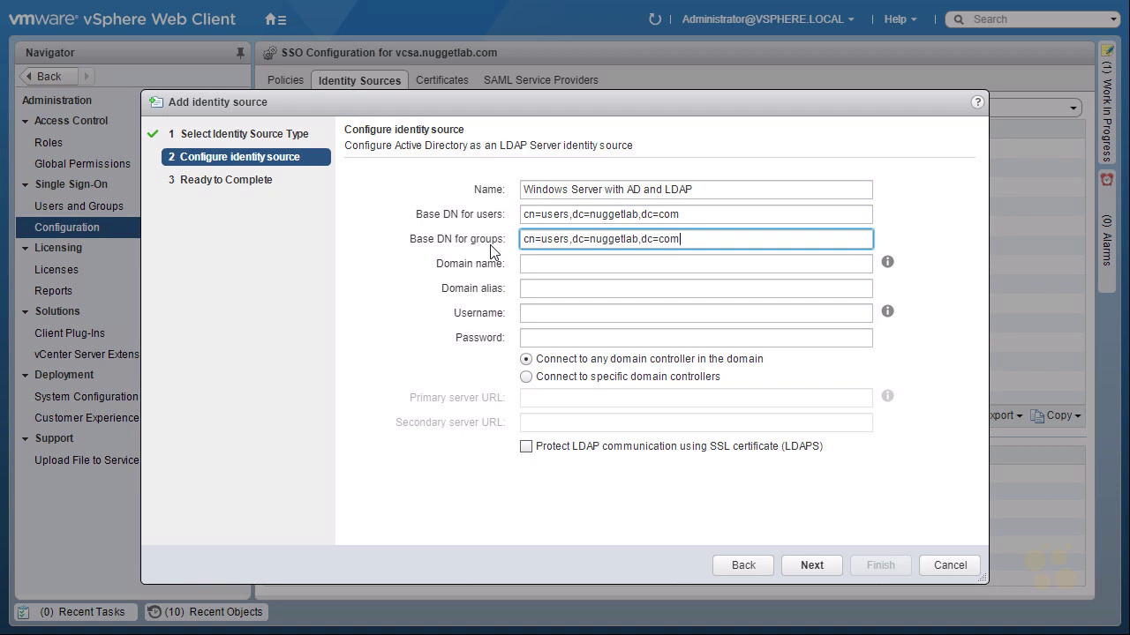
Step: Set domain nuggetlab.com, alias nuggetlab, and the domain administrator account as username
left_click(532, 263)
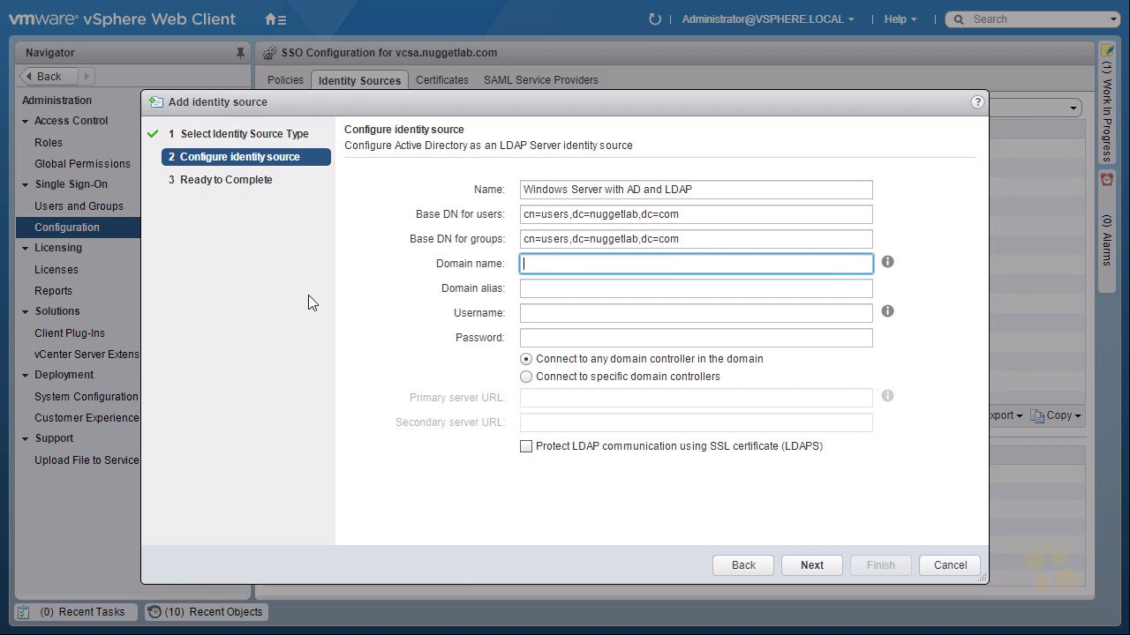
type("nuggetlab.com")
left_click(547, 286)
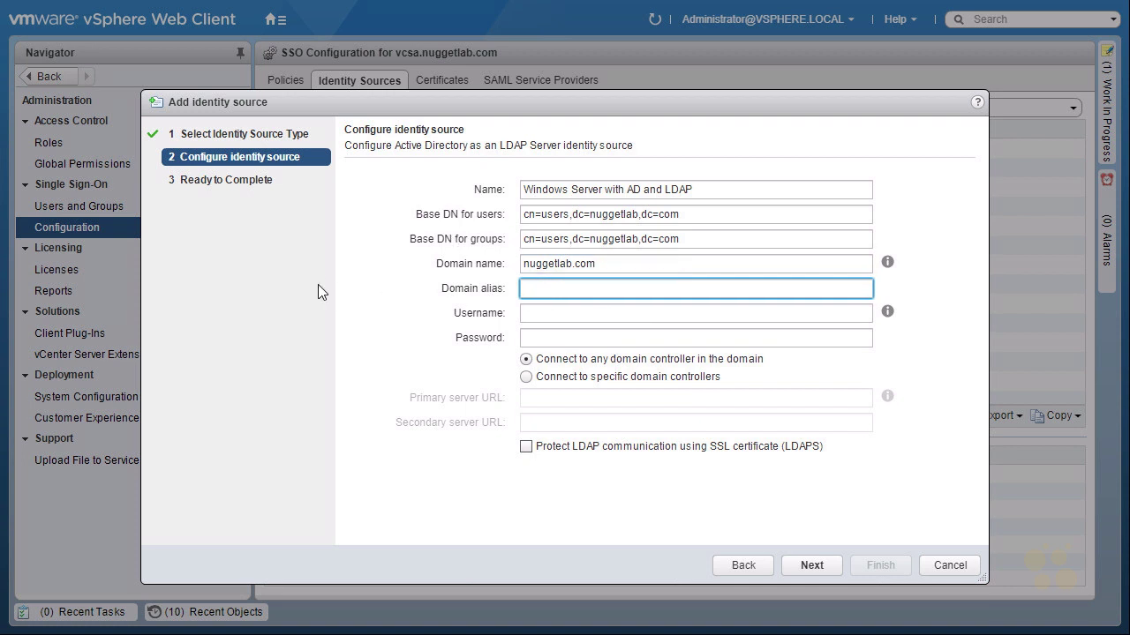
type("nuggetlab")
key("Tab")
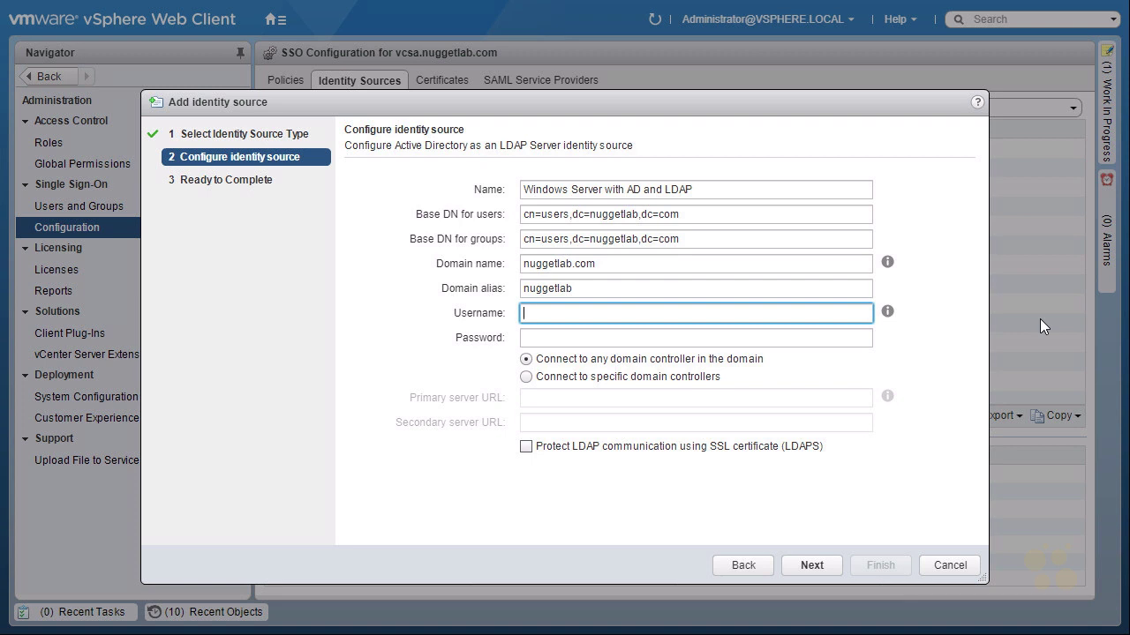
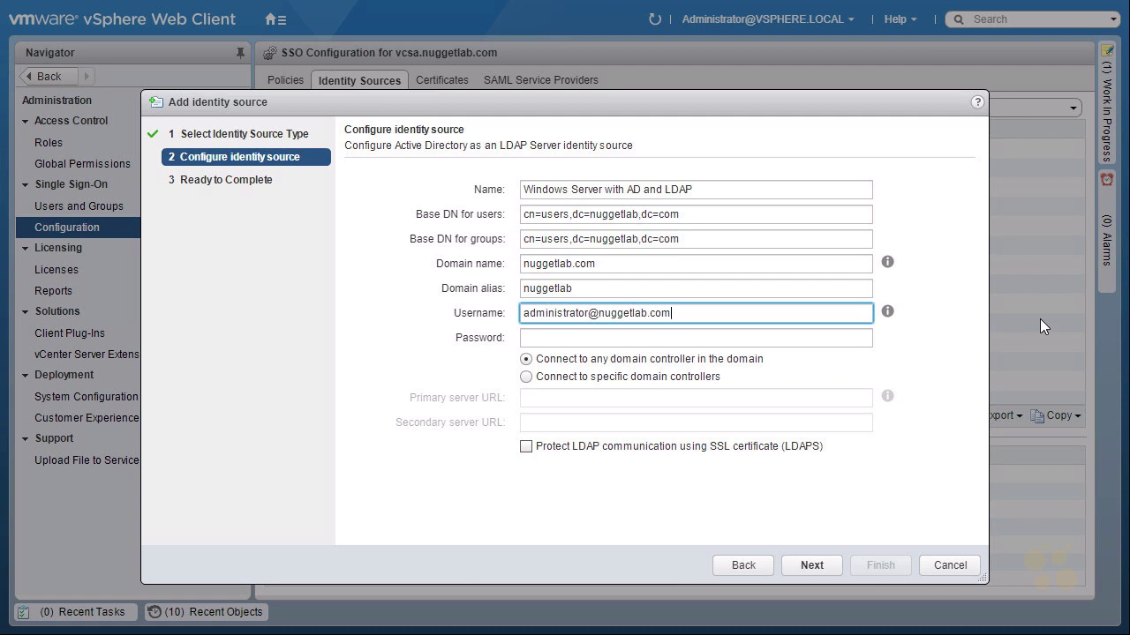
key("Tab")
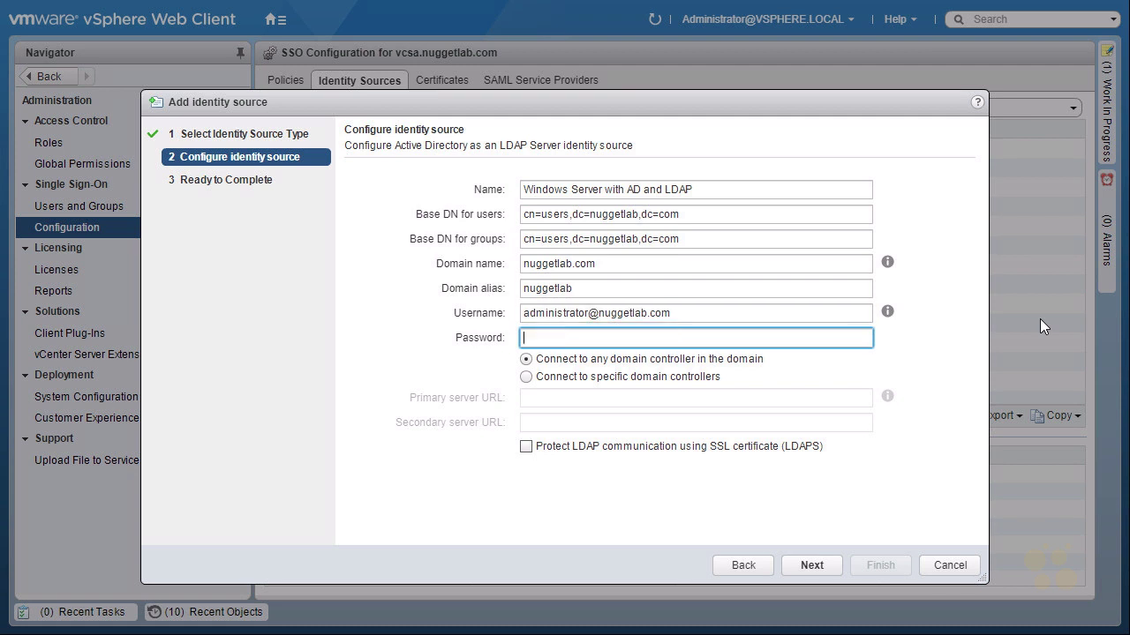
Step: Enter the account password and connect to a specific domain controller at ldap://192.168.1.100
type("********")
left_click(526, 377)
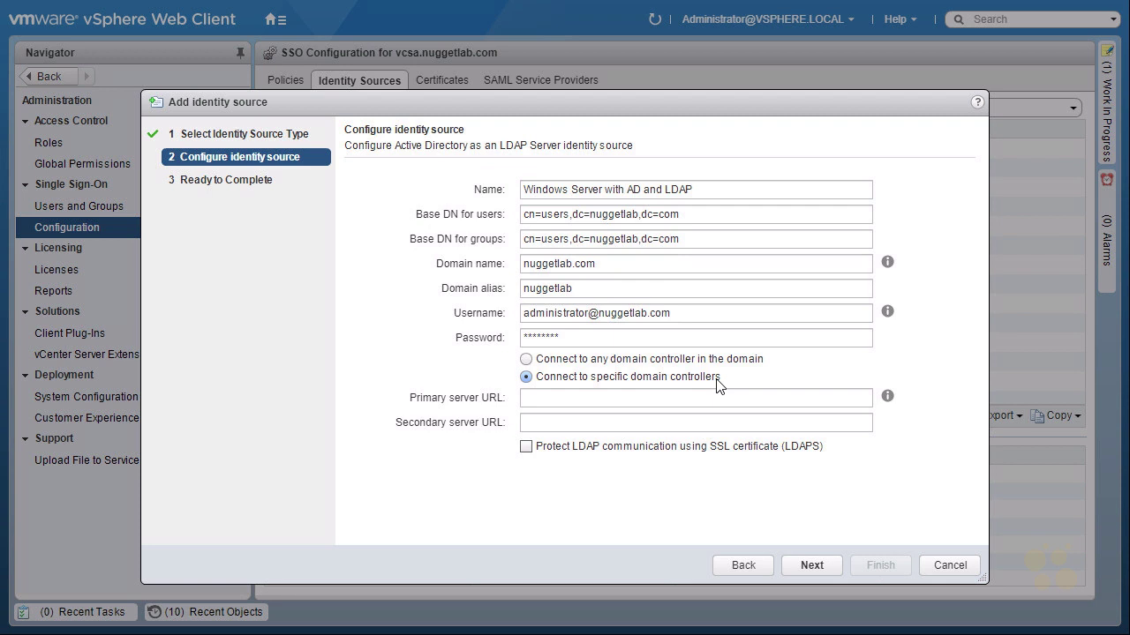
left_click(582, 398)
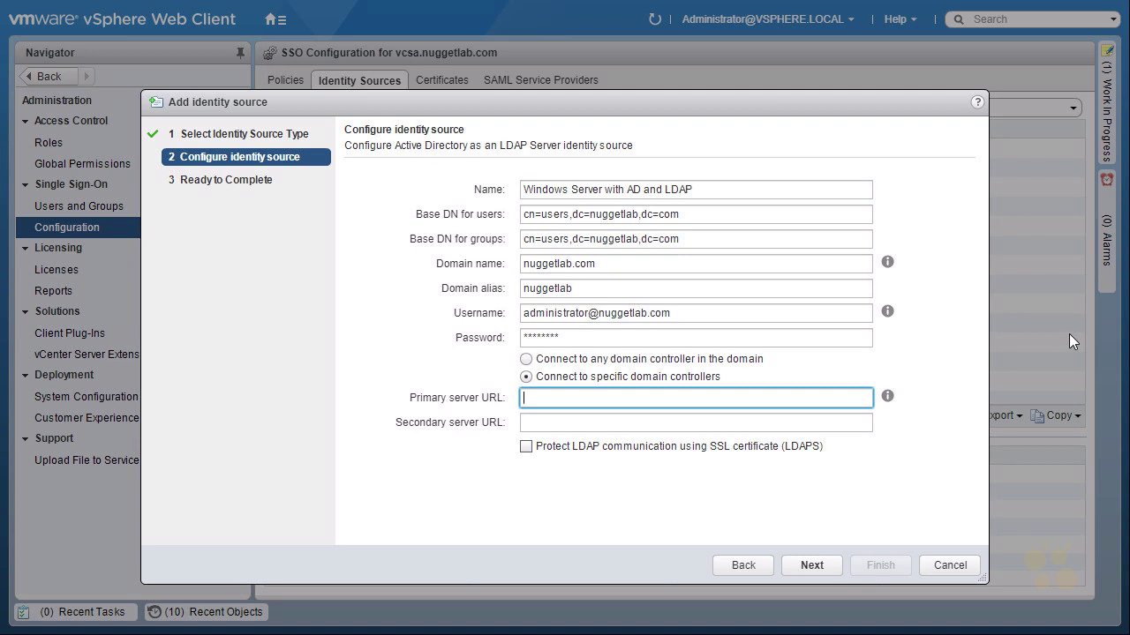
type("ldap://")
type("192.168.1.100")
Step: Advance to the Ready to Complete summary and exit browser full-screen mode
left_click(819, 564)
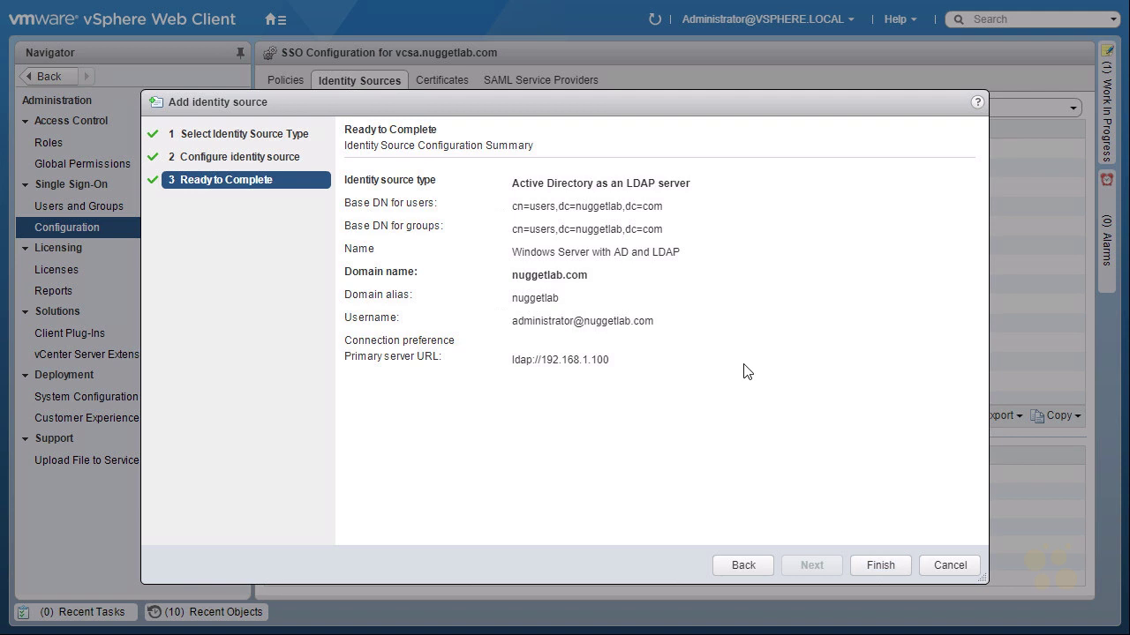
key("F11")
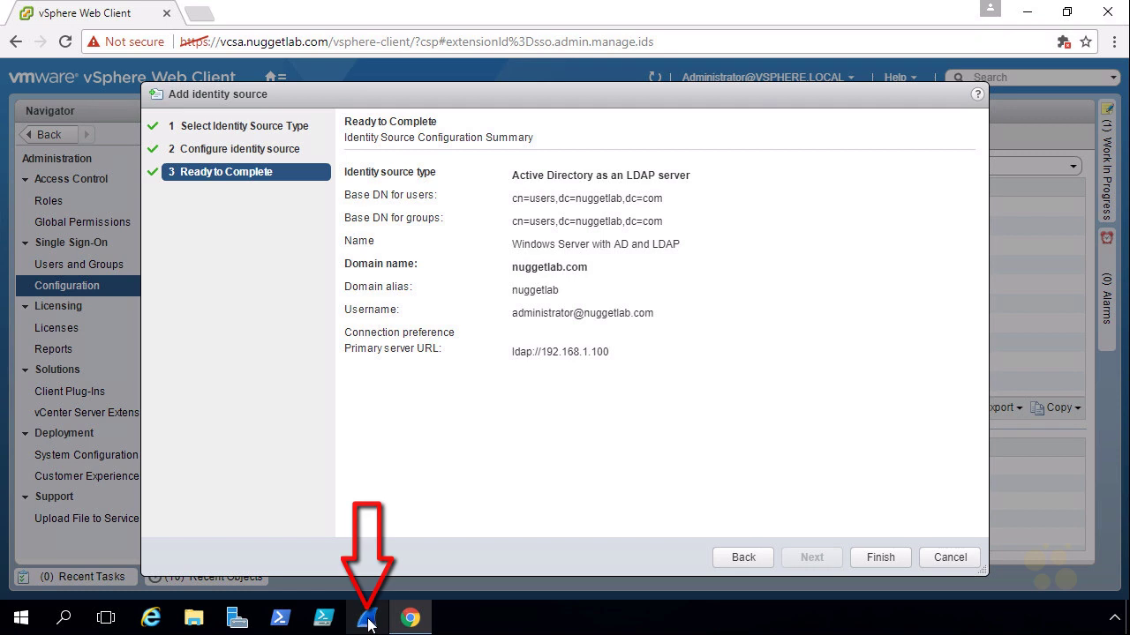
Step: In Wireshark, capture live on Mgmt 1 filtered to ldap traffic
left_click(370, 622)
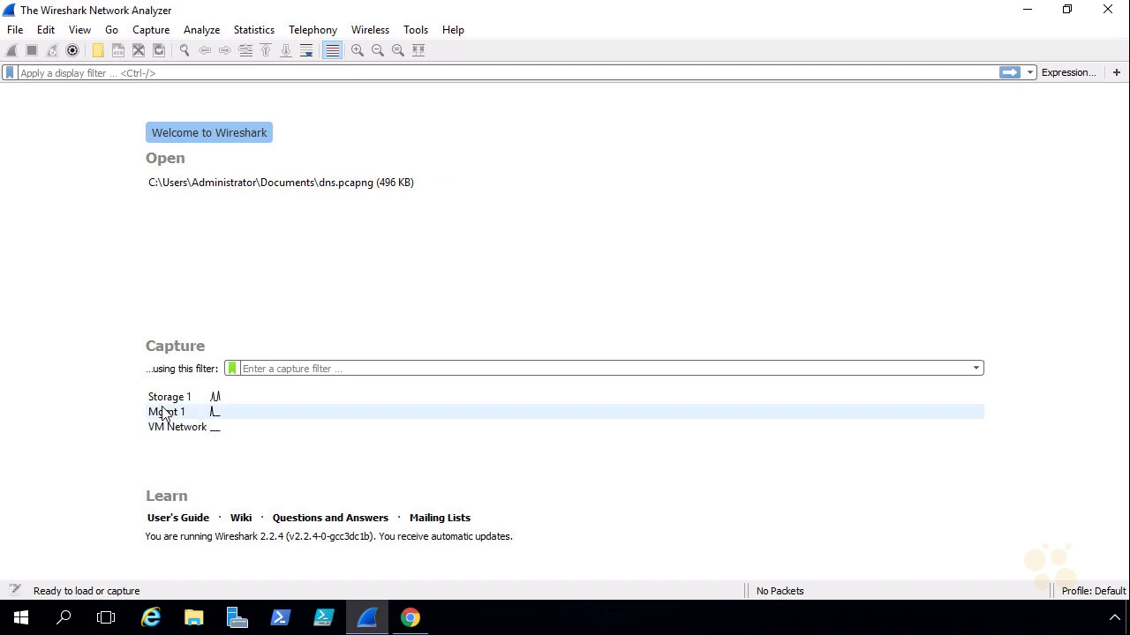
mouse_move(168, 402)
mouse_move(174, 434)
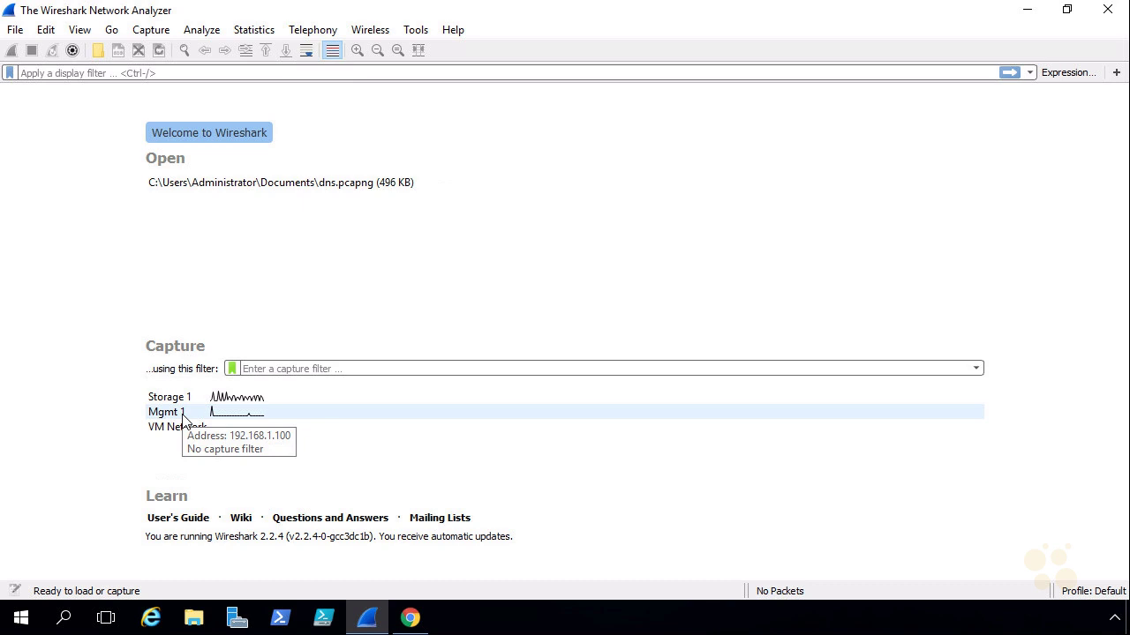
double_click(183, 420)
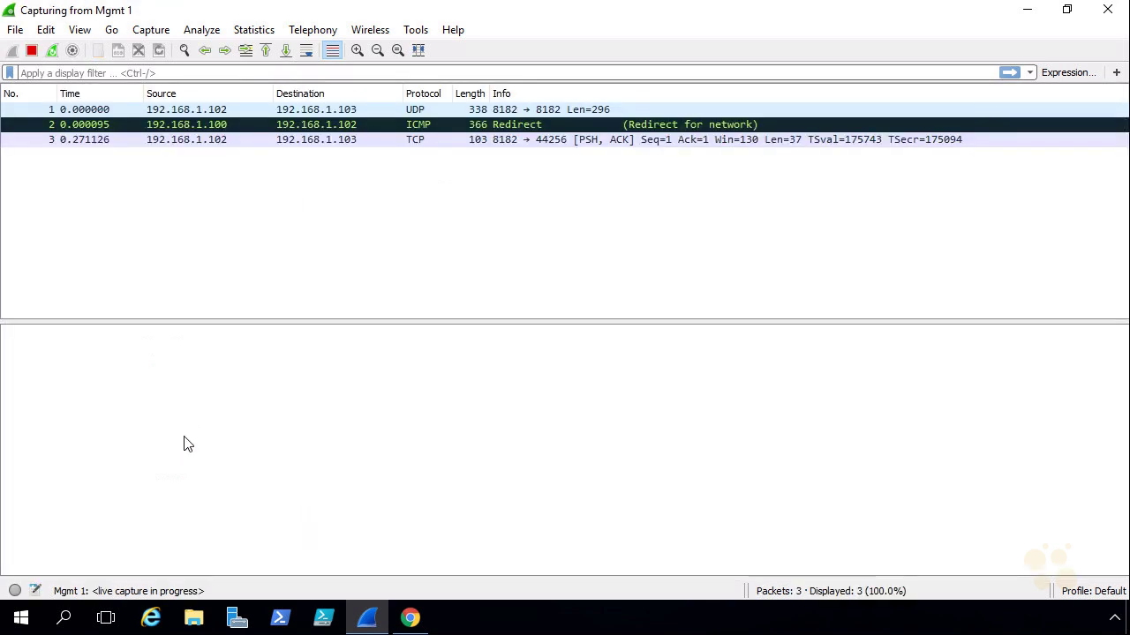
left_click(124, 73)
type("ldap")
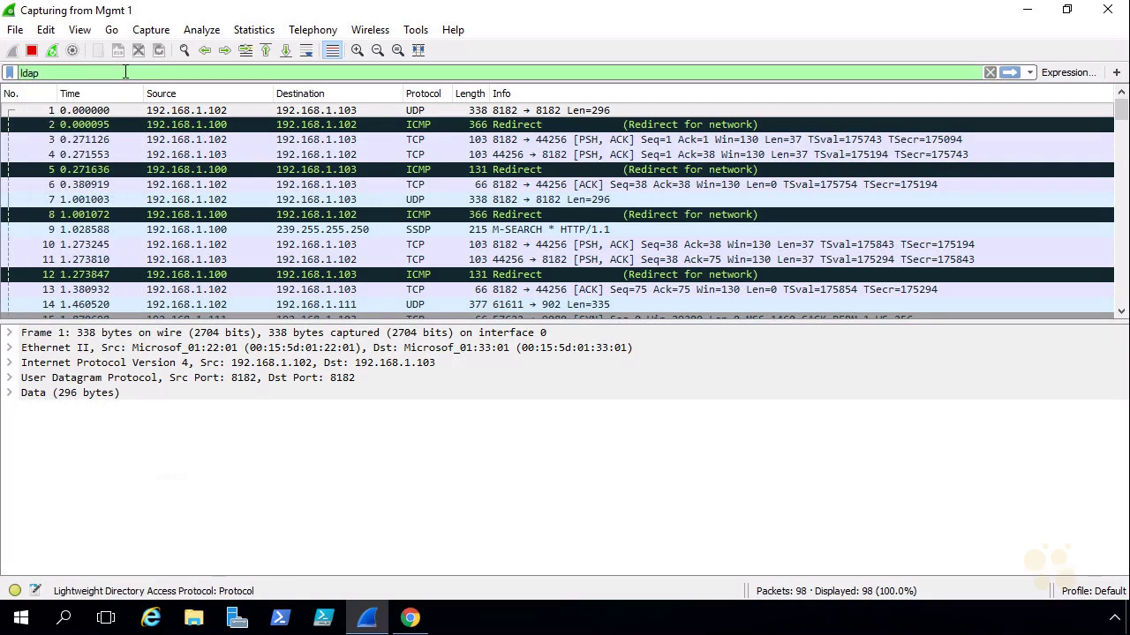
key("Return")
mouse_move(17, 84)
left_mouse_down()
mouse_move(51, 76)
mouse_move(46, 112)
left_mouse_up()
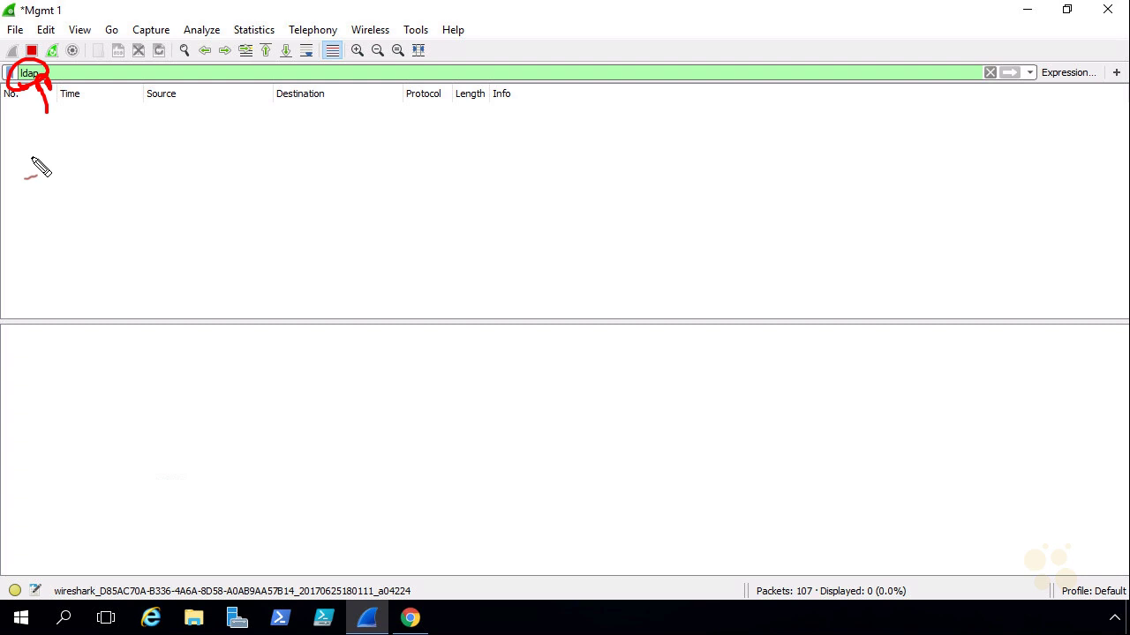
key("Escape")
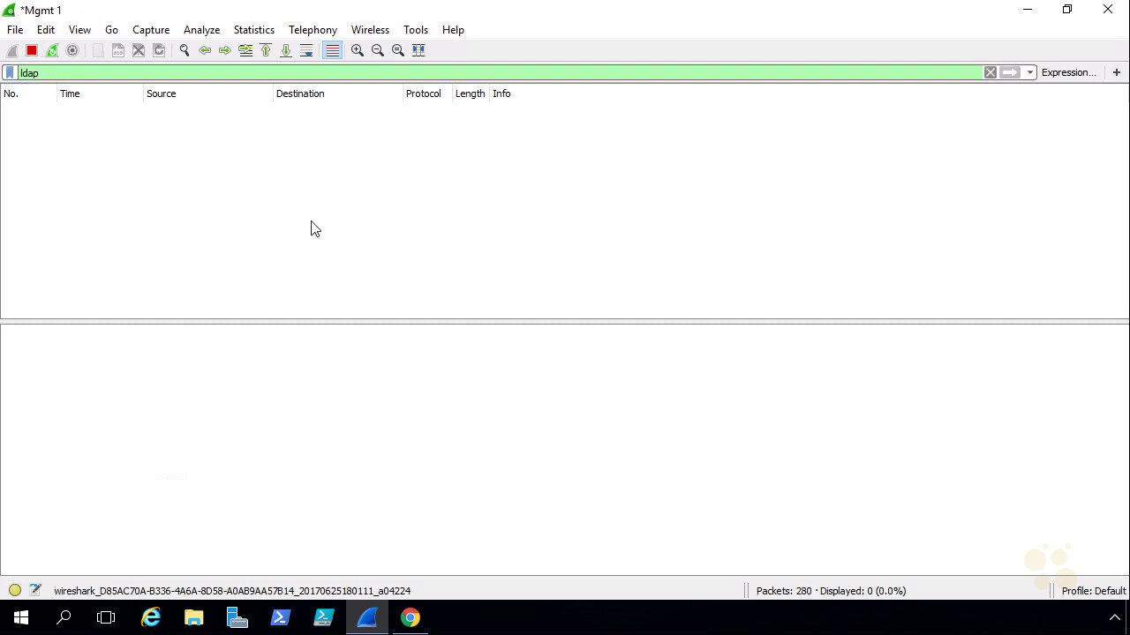
Step: Back in vSphere, finish creating the nuggetlab.com Active Directory identity source
left_click(411, 621)
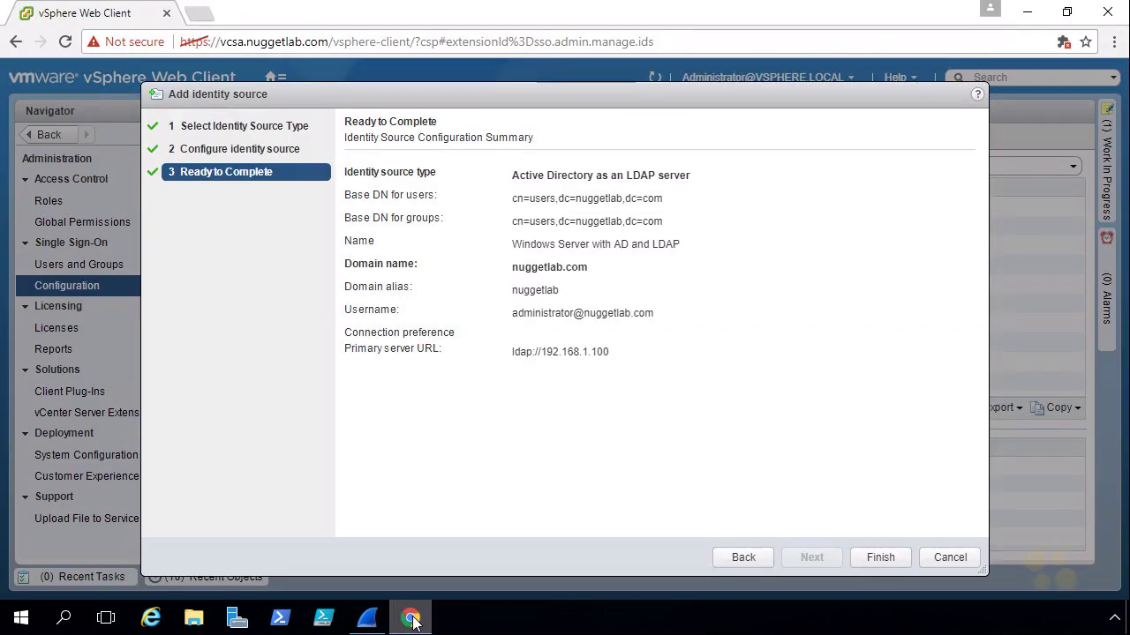
left_click(877, 557)
left_click(525, 244)
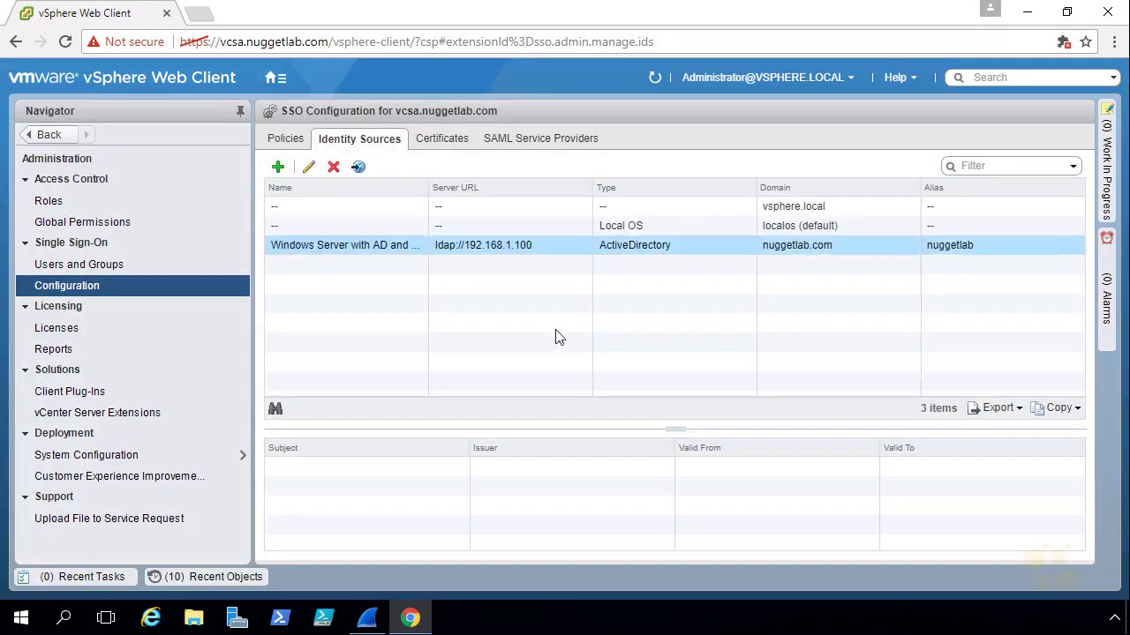
left_click(366, 621)
Step: Stop the capture, highlight the LDAP bind and searches, and quit Wireshark without saving
left_click(31, 50)
mouse_move(212, 121)
left_mouse_down()
mouse_move(221, 102)
mouse_move(314, 106)
mouse_move(367, 123)
mouse_move(362, 101)
mouse_move(329, 117)
left_mouse_up()
left_click_drag(600, 119, 746, 114)
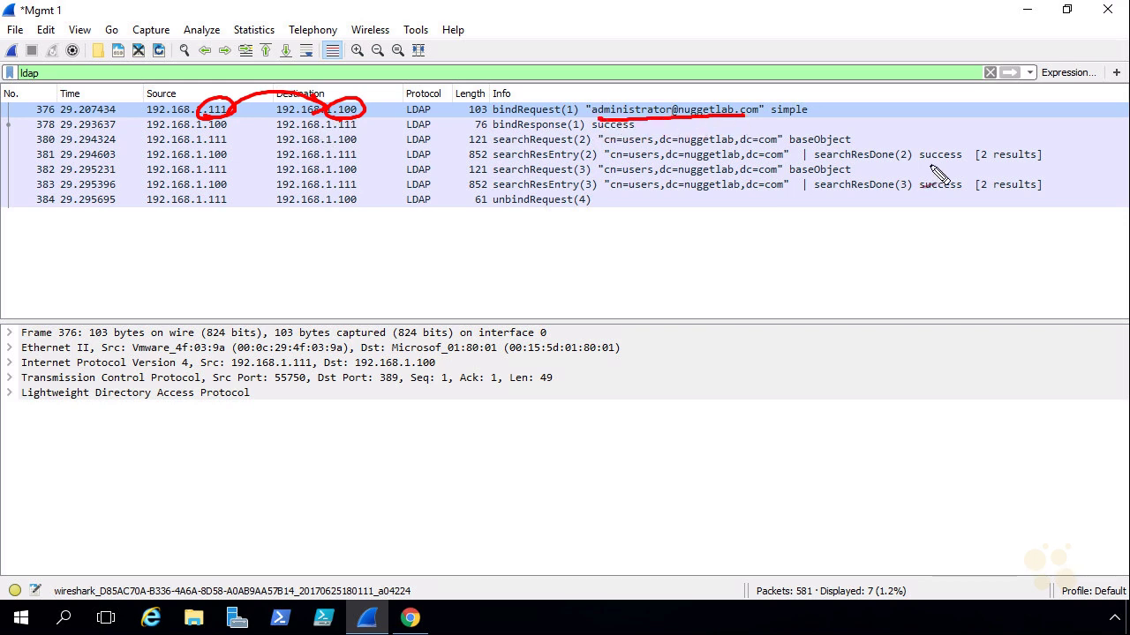
mouse_move(923, 162)
left_mouse_down()
mouse_move(962, 162)
mouse_move(966, 187)
left_mouse_up()
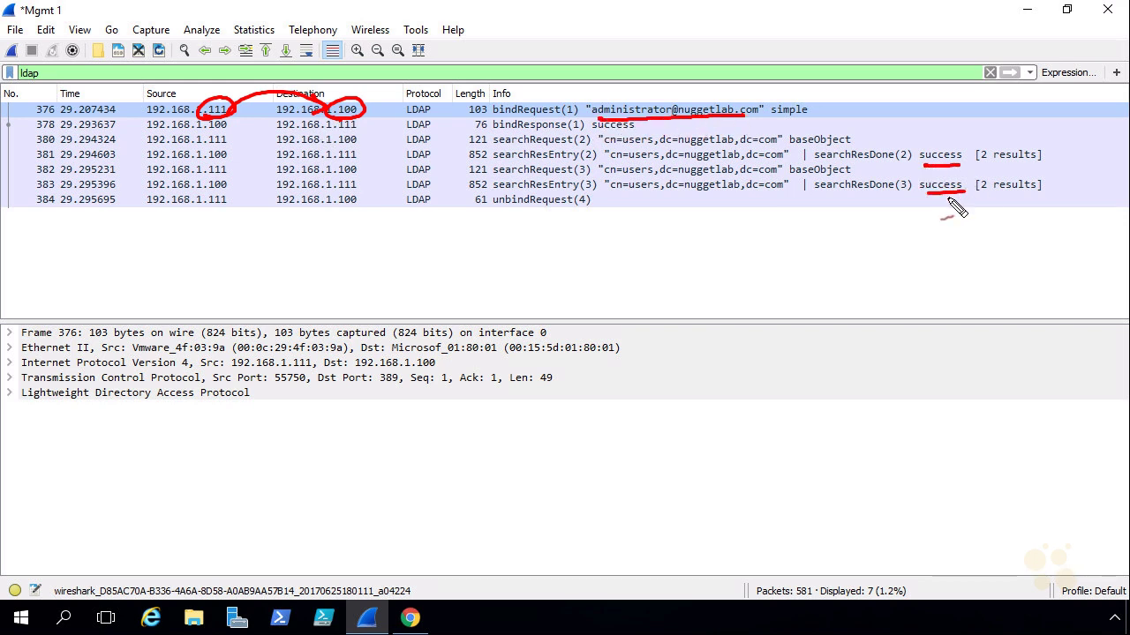
key("Escape")
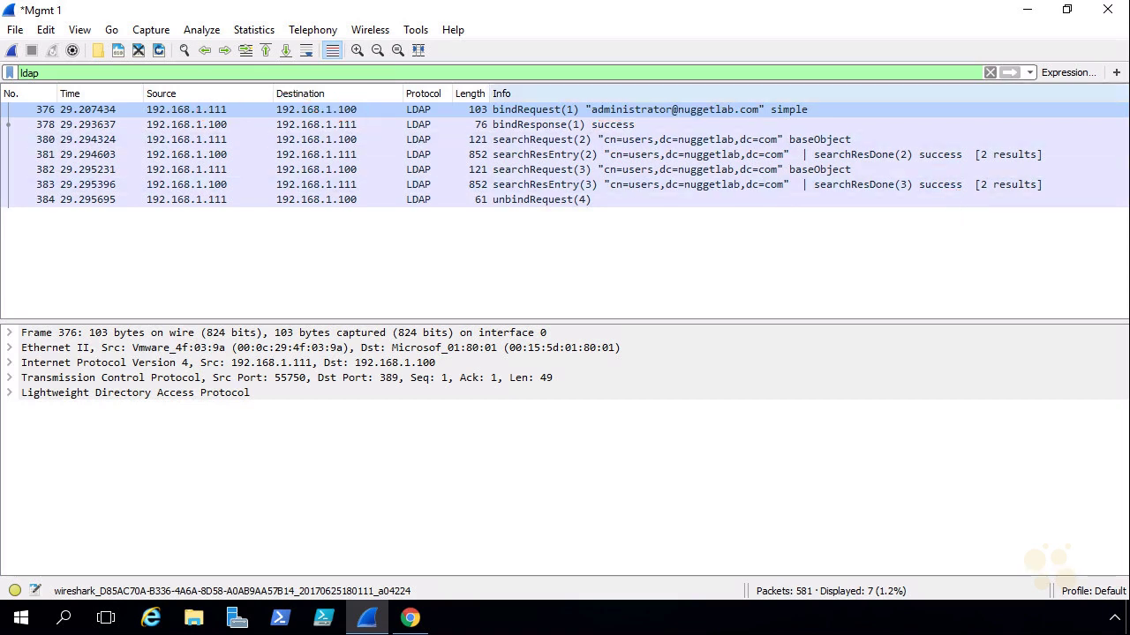
left_click(1109, 13)
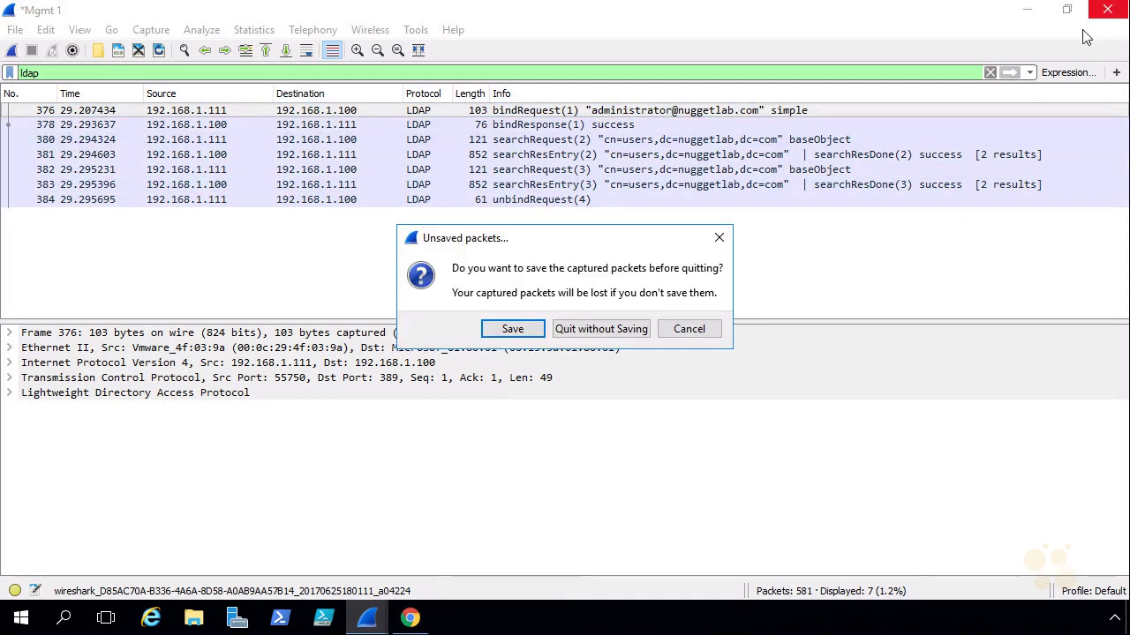
left_click(601, 329)
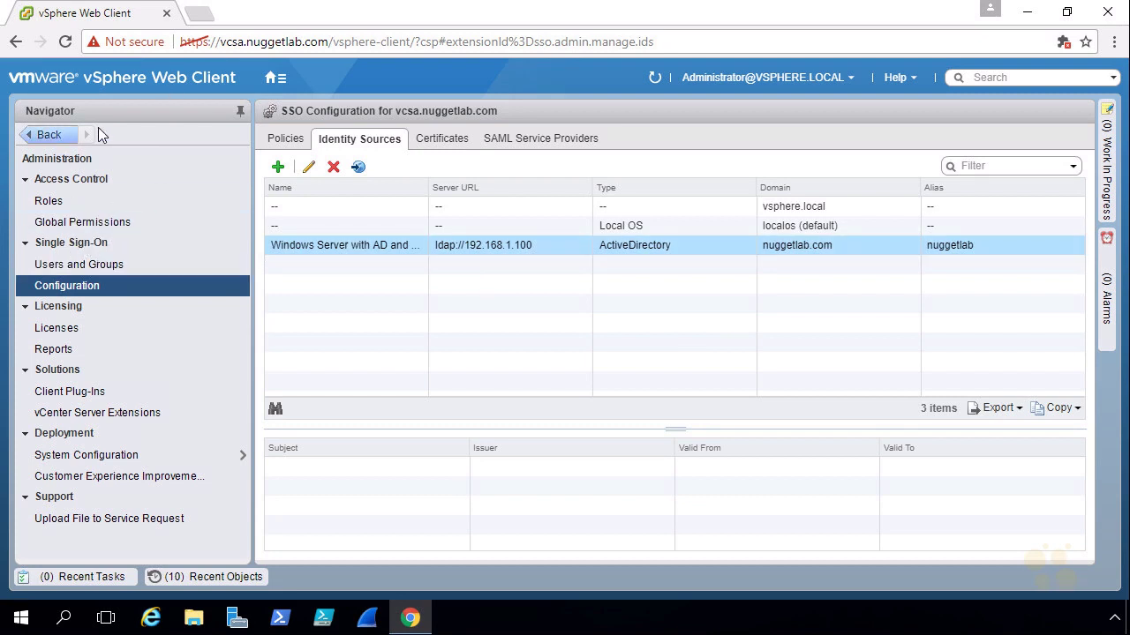
Step: List the nuggetlab.com domain's users in Users and Groups and select its Administrator account
left_click(97, 269)
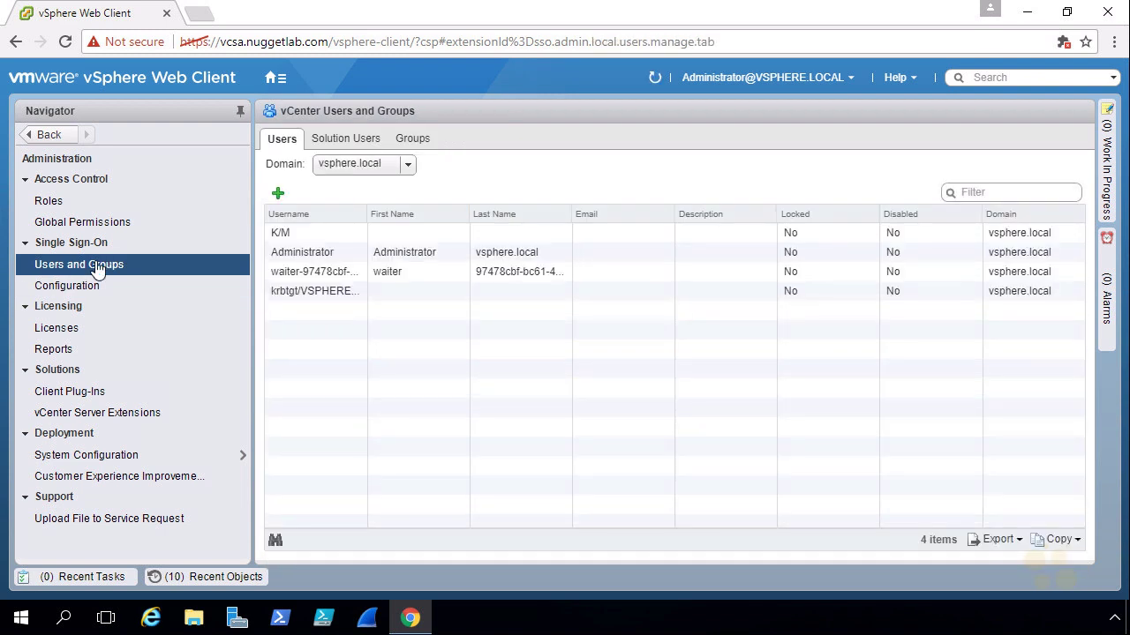
left_click(408, 168)
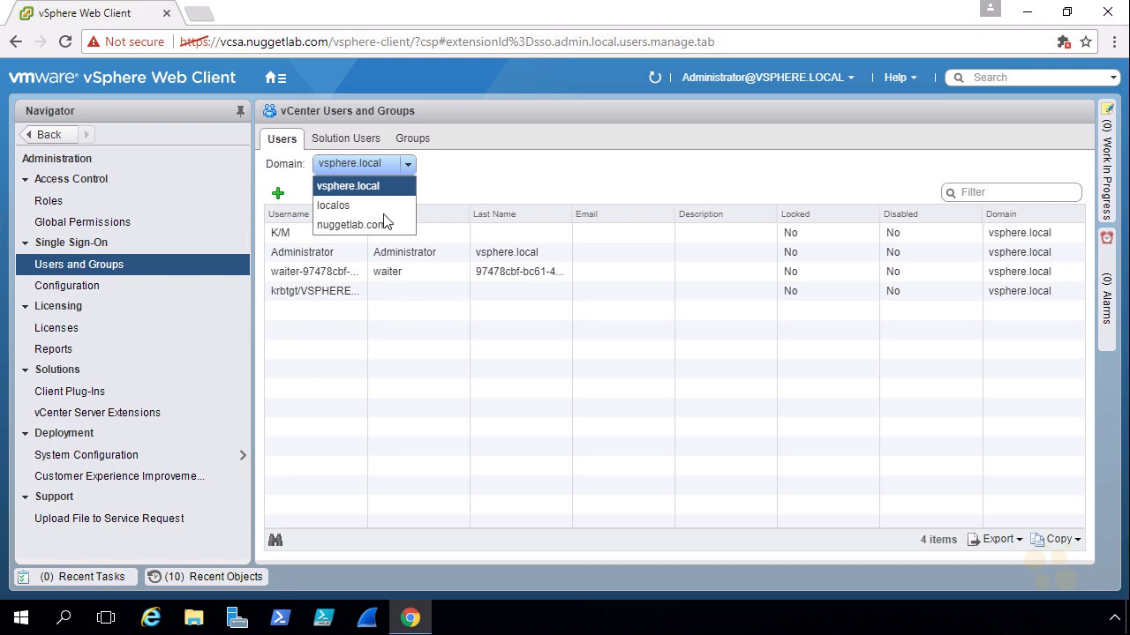
left_click(369, 225)
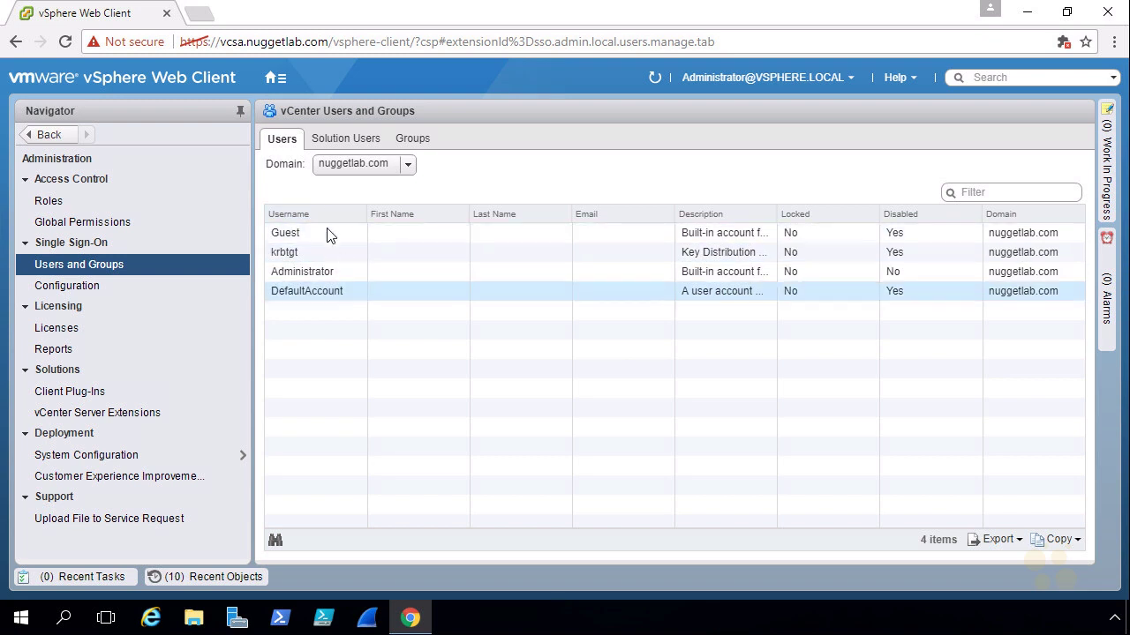
left_click(309, 275)
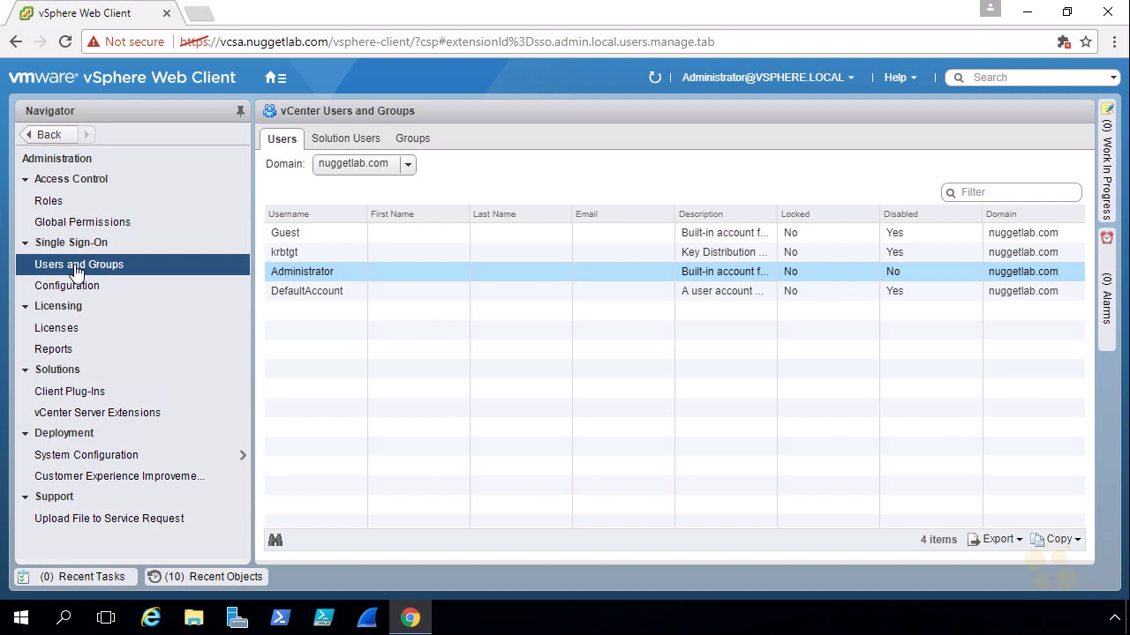
Step: Show Global Permissions and mark VSPHERE.LOCAL\Administrators holding the Administrator role
left_click(99, 229)
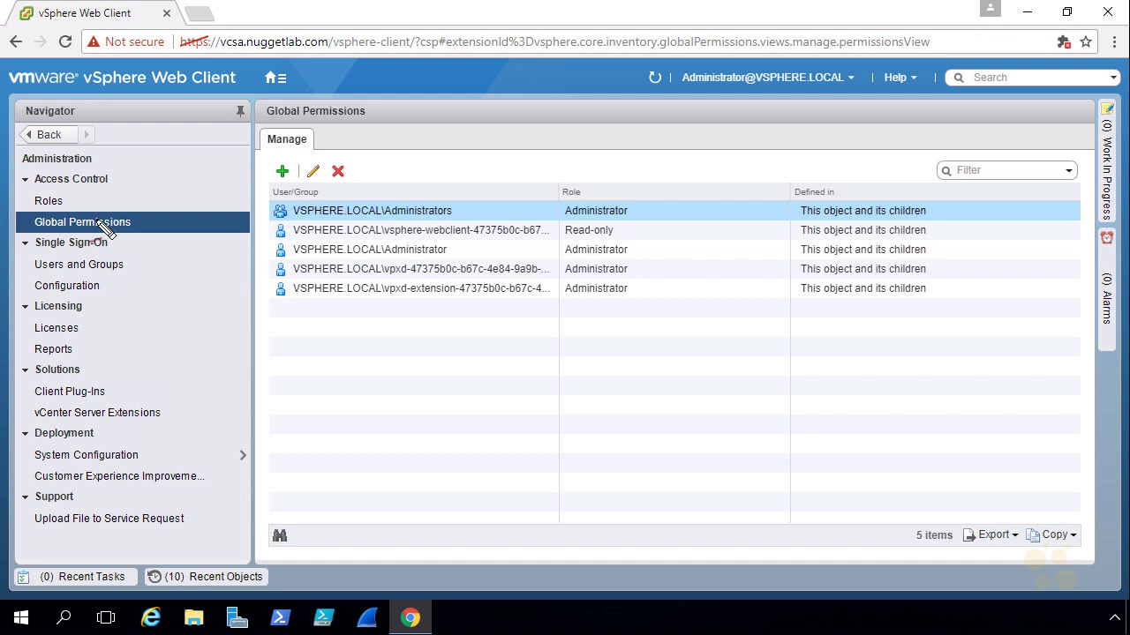
left_click_drag(94, 242, 26, 239)
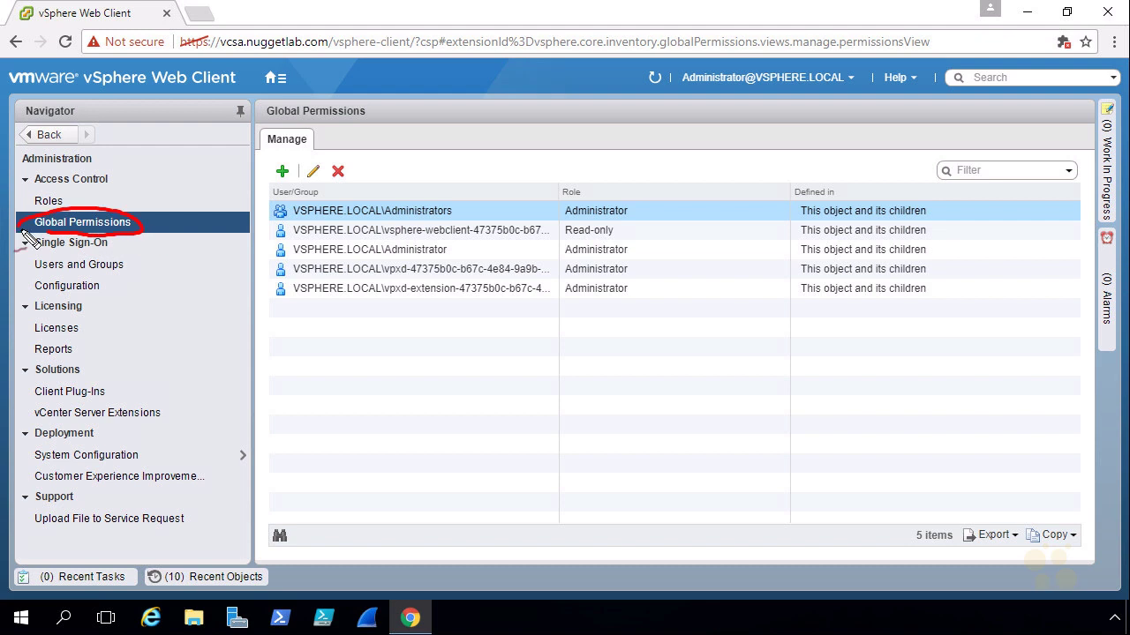
left_click_drag(254, 221, 277, 221)
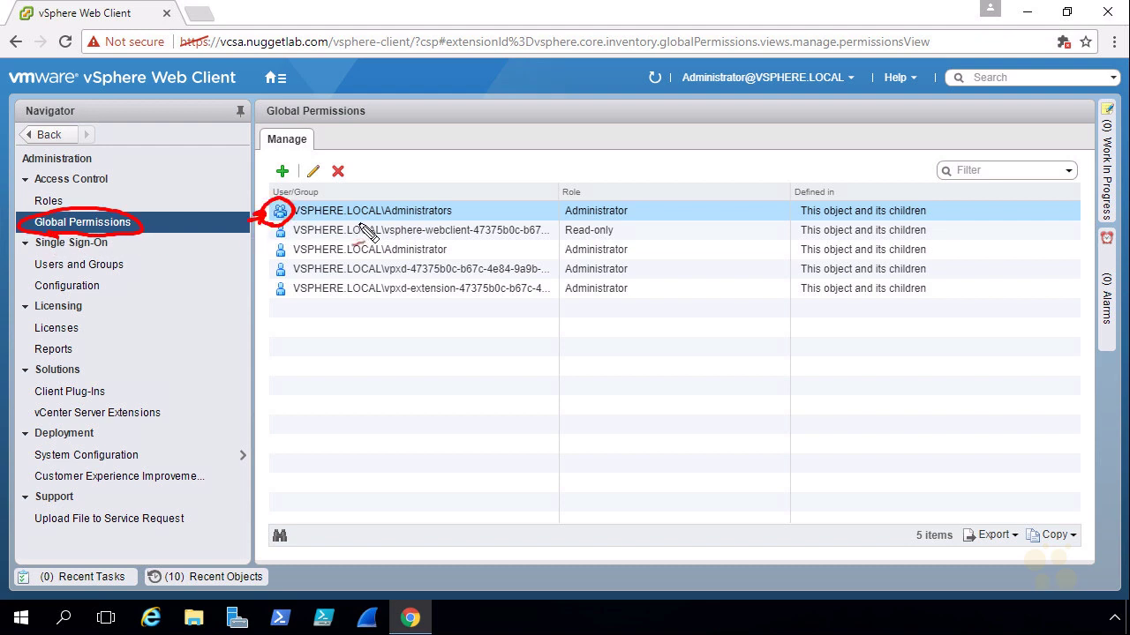
left_click_drag(448, 178, 444, 204)
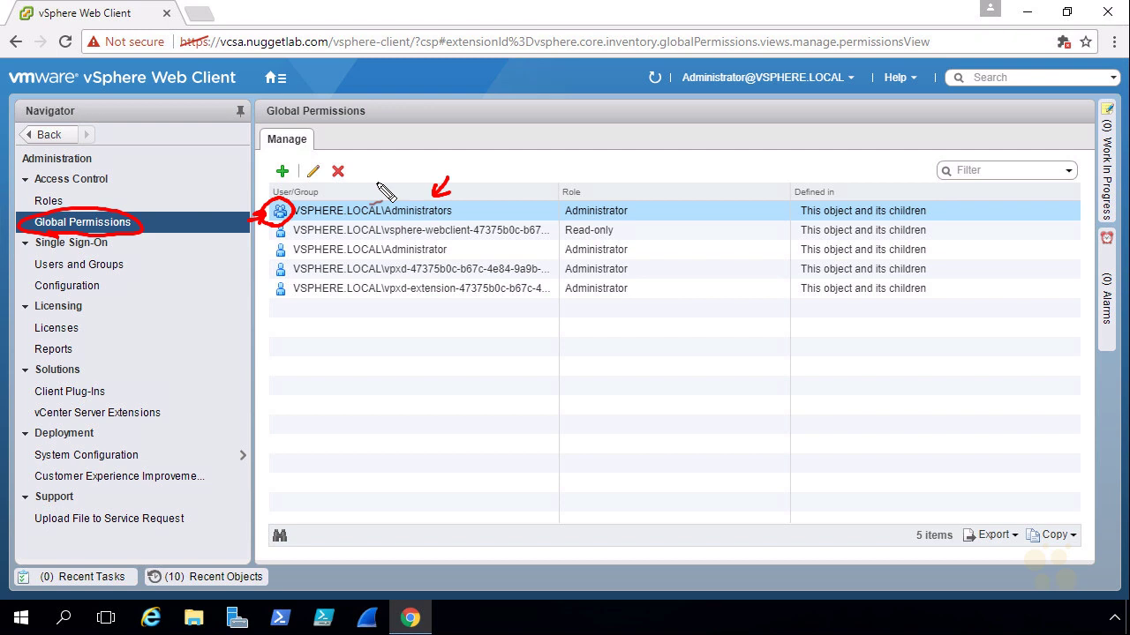
left_click_drag(478, 185, 460, 205)
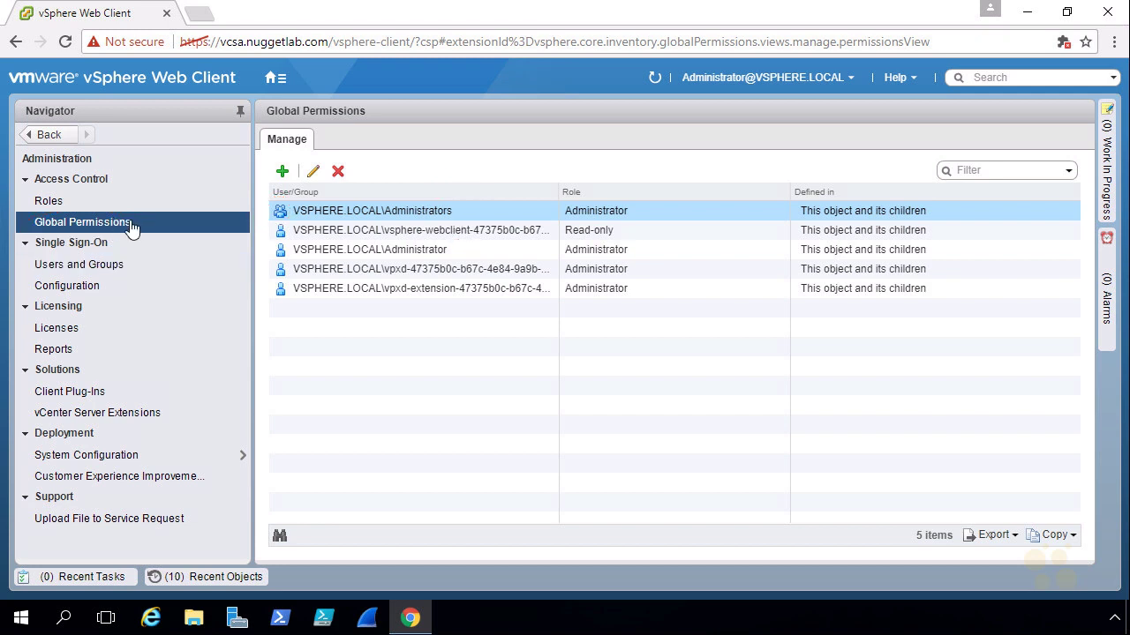
Step: On the Groups tab, show and mark the Administrators group's single member, Administrator
left_click(92, 267)
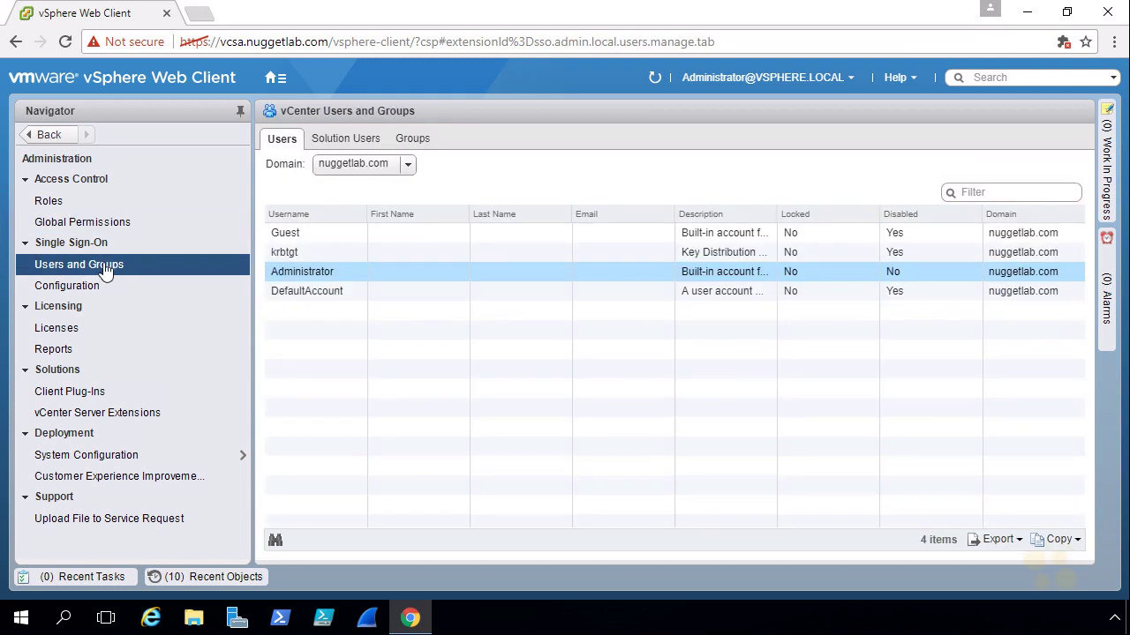
left_click(412, 141)
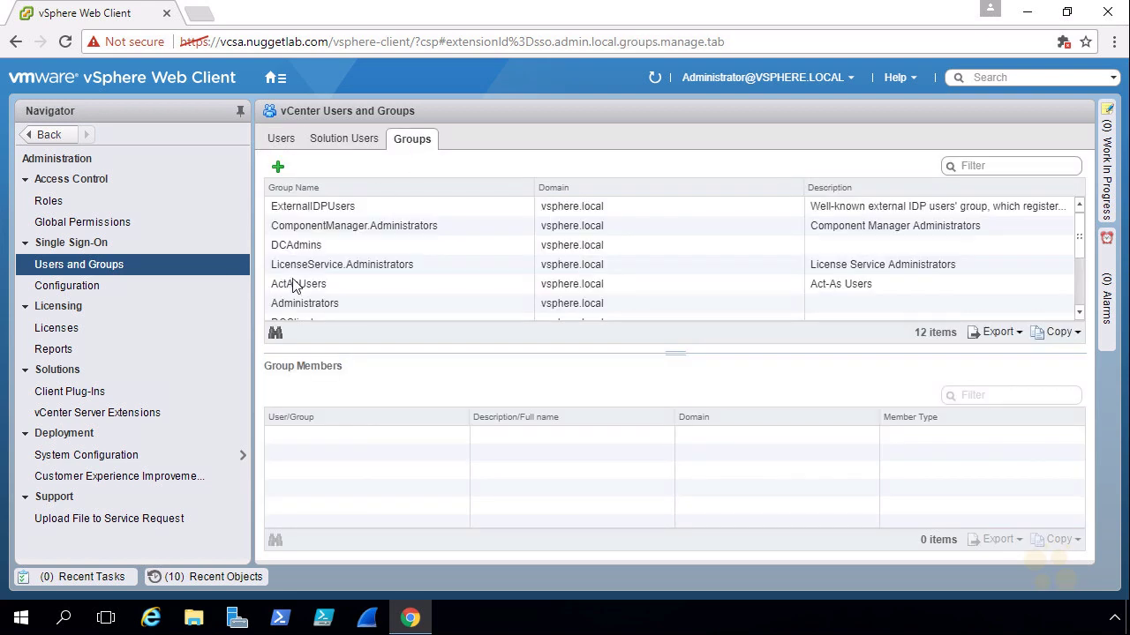
left_click(326, 309)
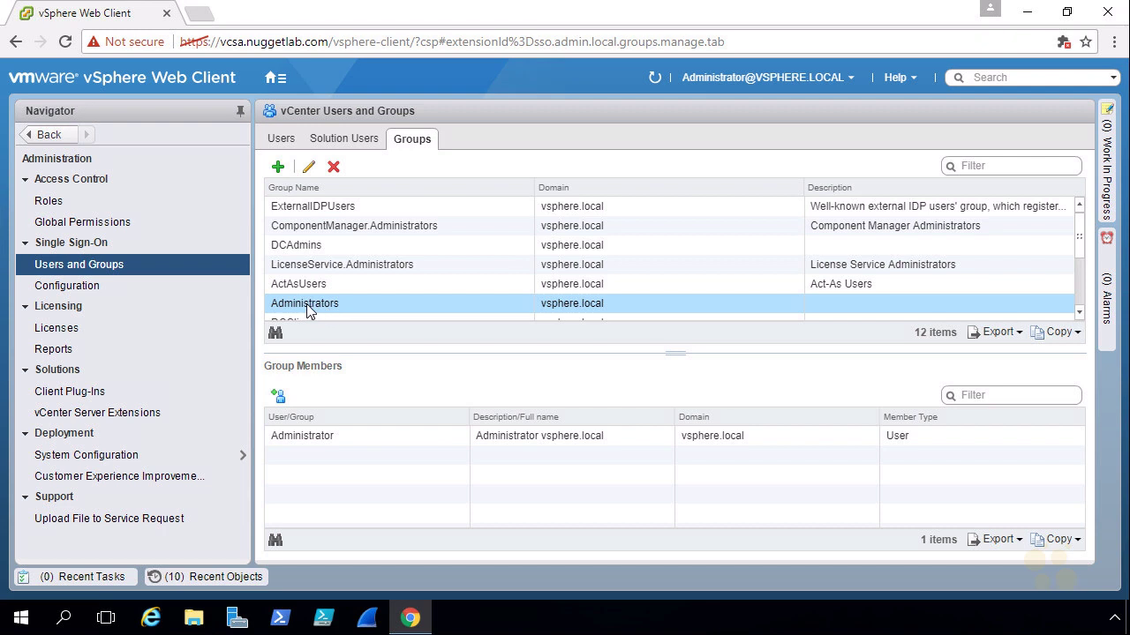
mouse_move(319, 317)
left_mouse_down()
mouse_move(278, 328)
mouse_move(240, 398)
mouse_move(274, 441)
left_mouse_up()
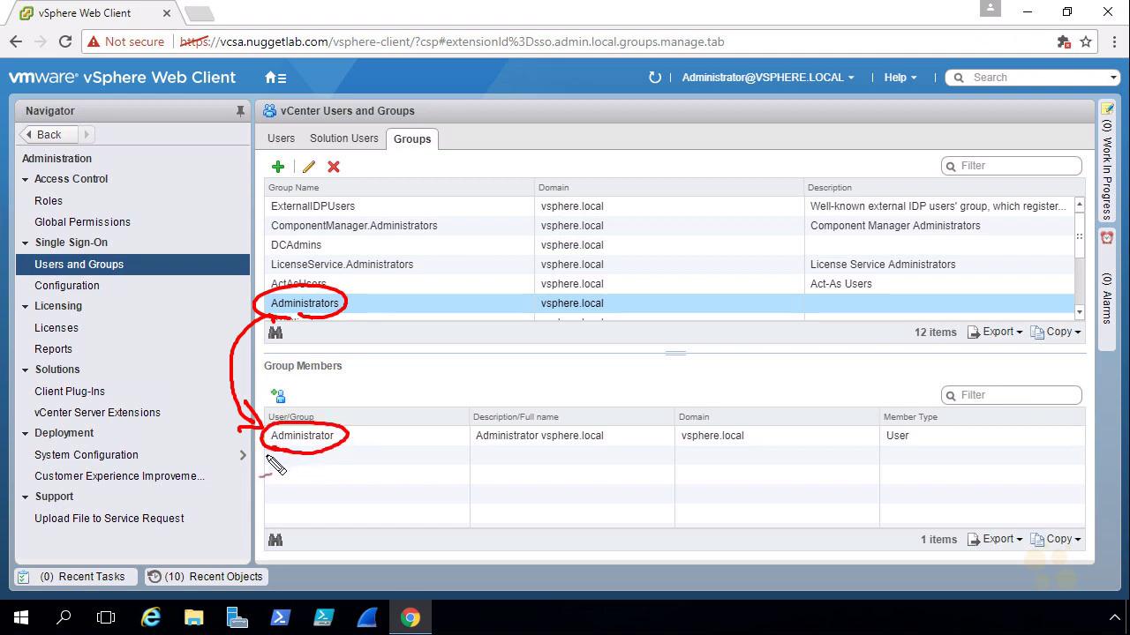
key("Escape")
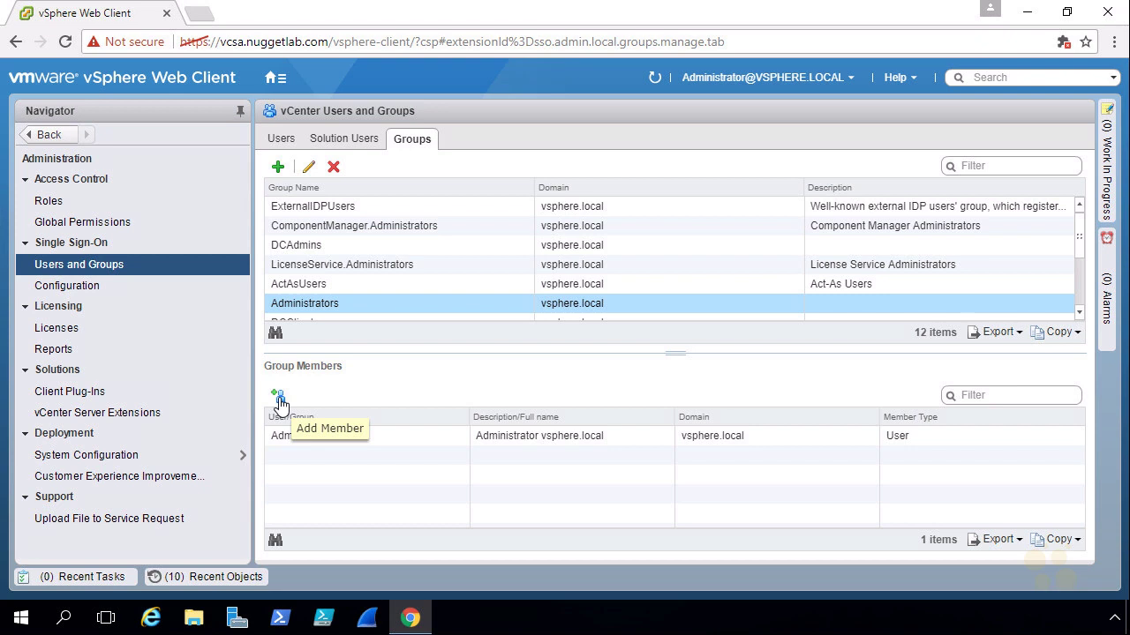
Step: Start Add Member and browse nuggetlab.com principals, listing groups before users
left_click(279, 399)
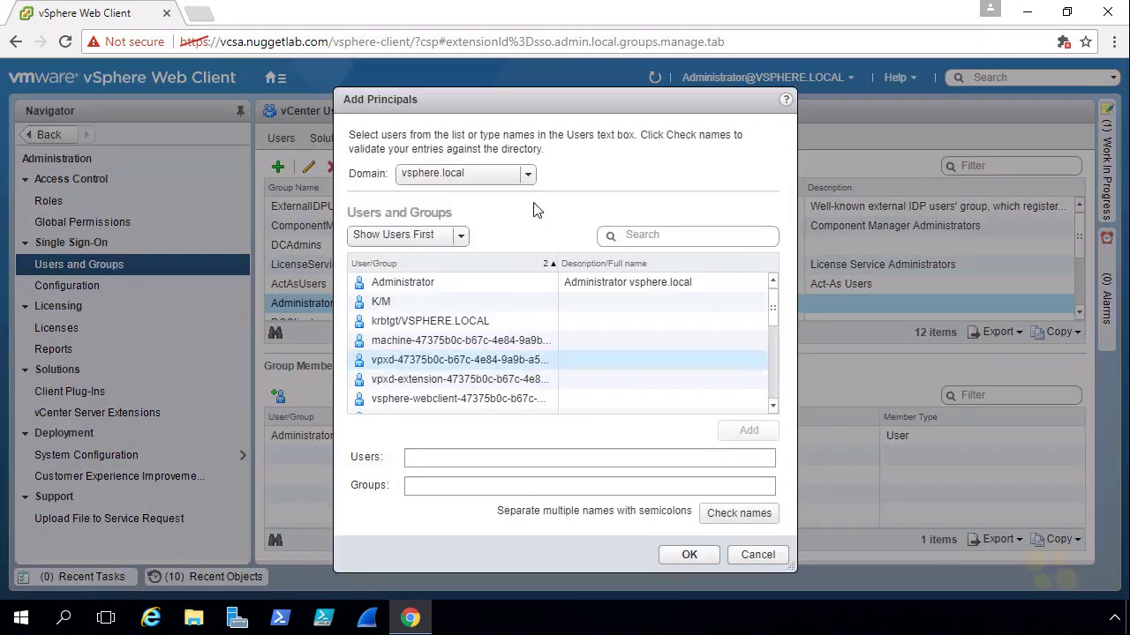
left_click(529, 175)
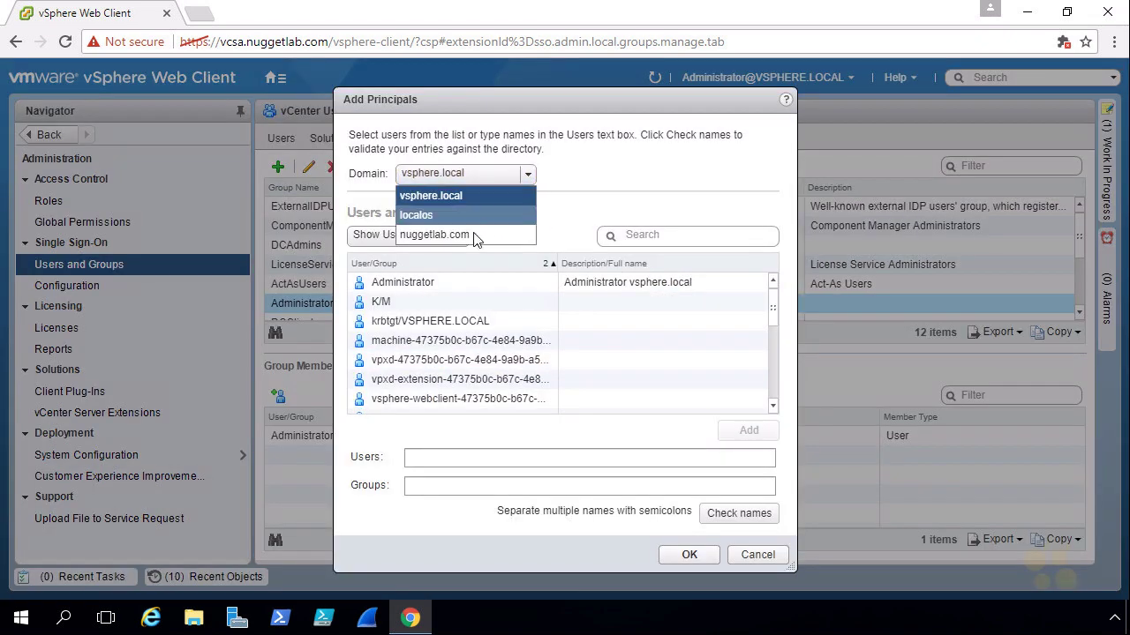
left_click(469, 235)
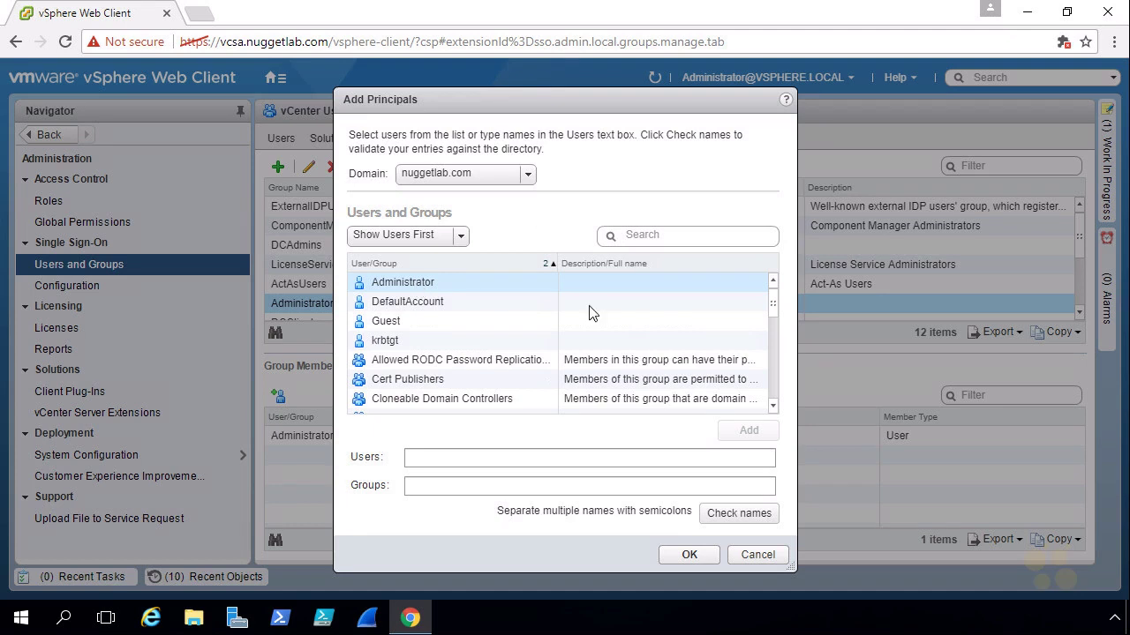
scroll(778, 318, "down", 1)
scroll(779, 328, "down", 3)
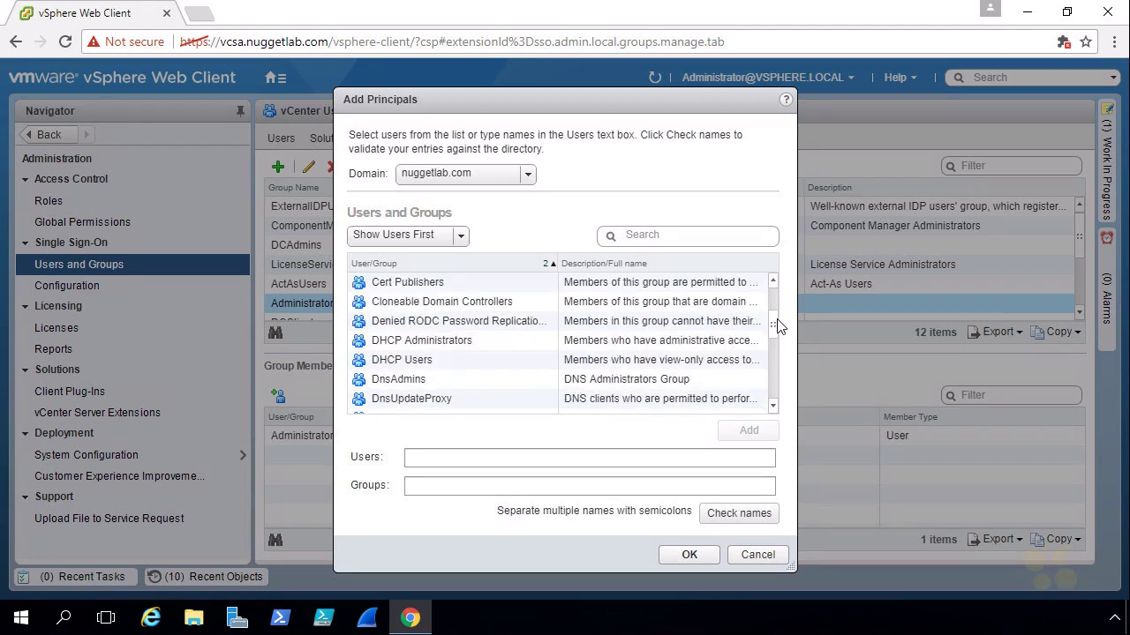
left_click(459, 382)
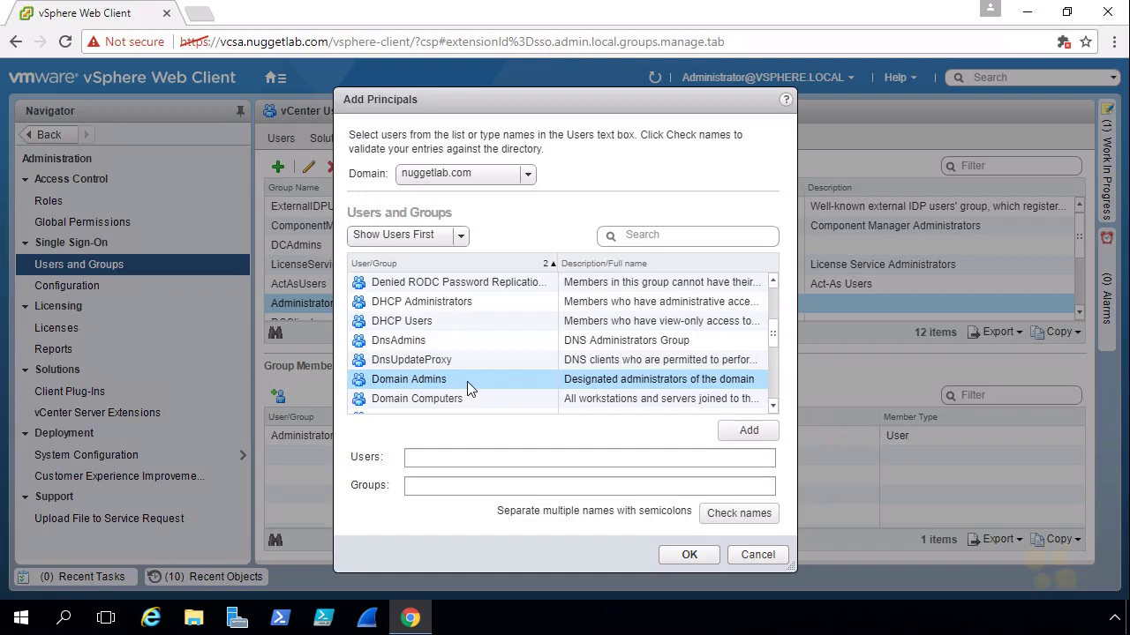
left_click(461, 236)
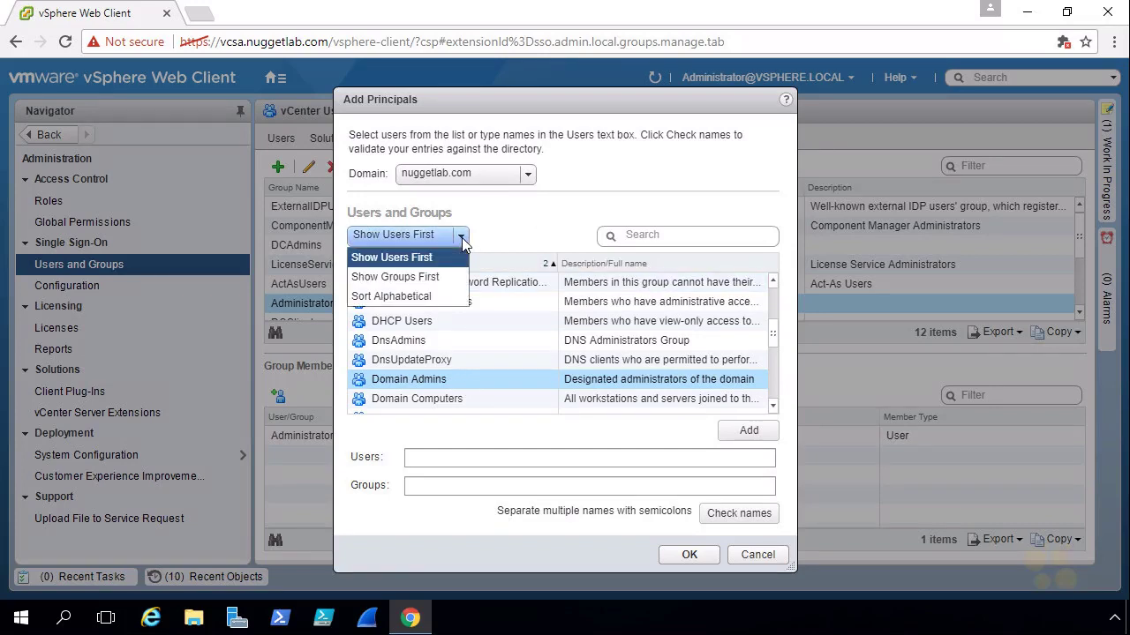
left_click(431, 279)
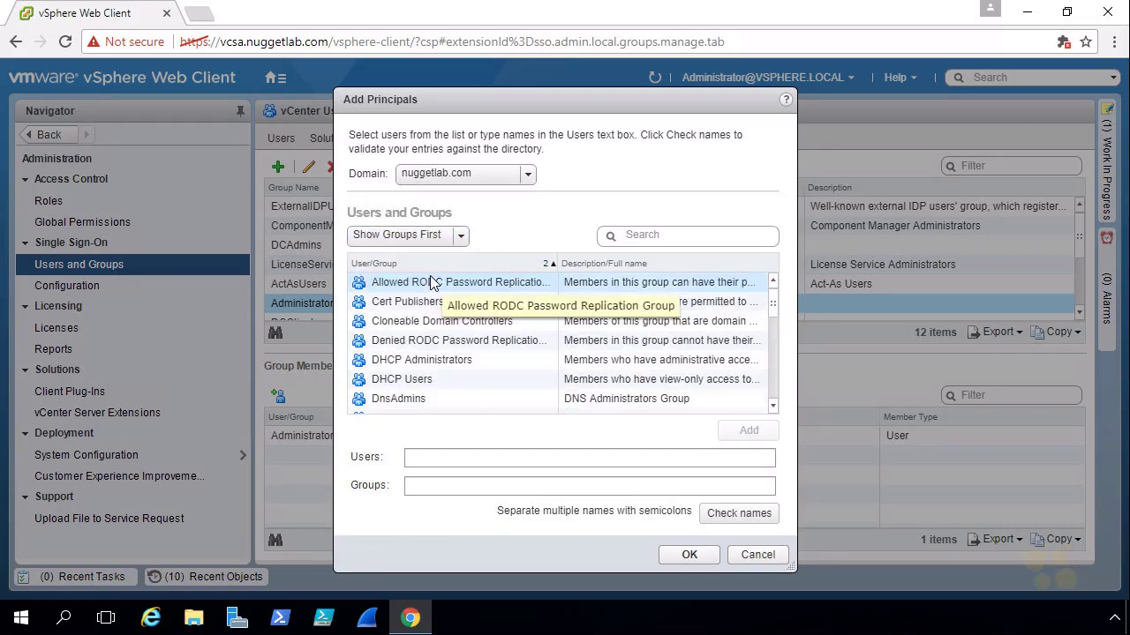
Step: Search 'domain', add Domain Admins, validate the name, and confirm the membership
left_click(668, 235)
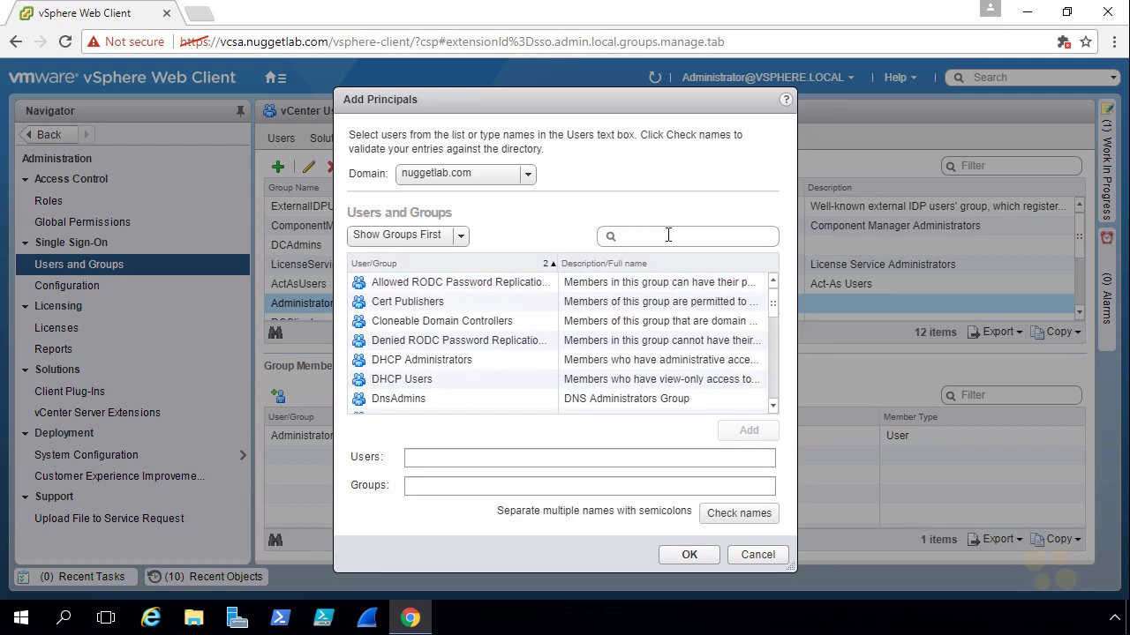
type("domain")
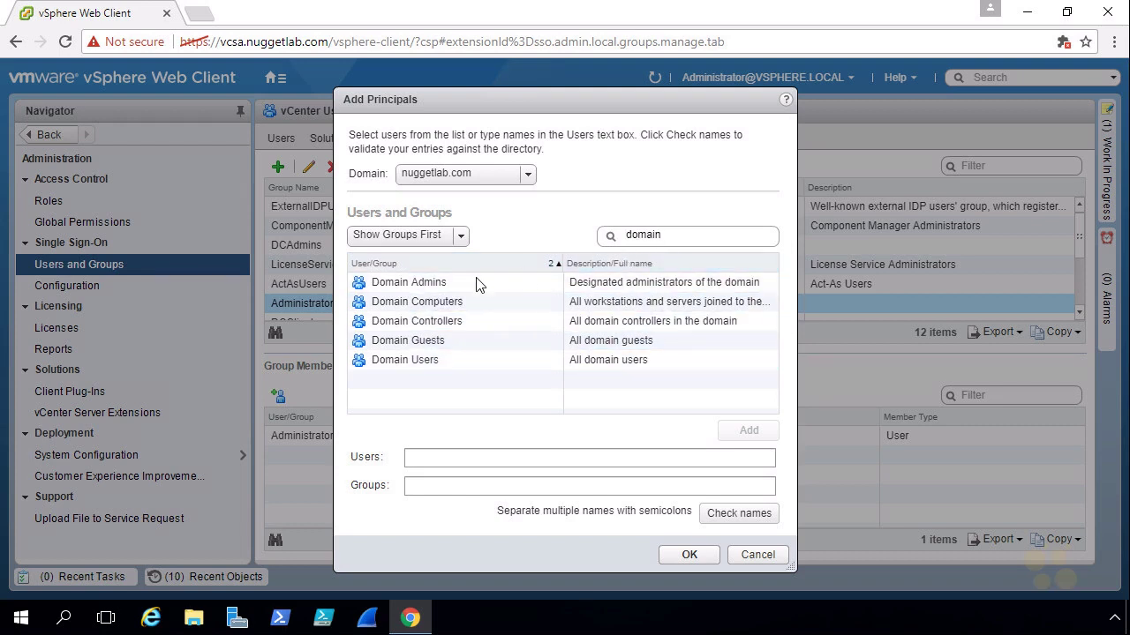
left_click(457, 292)
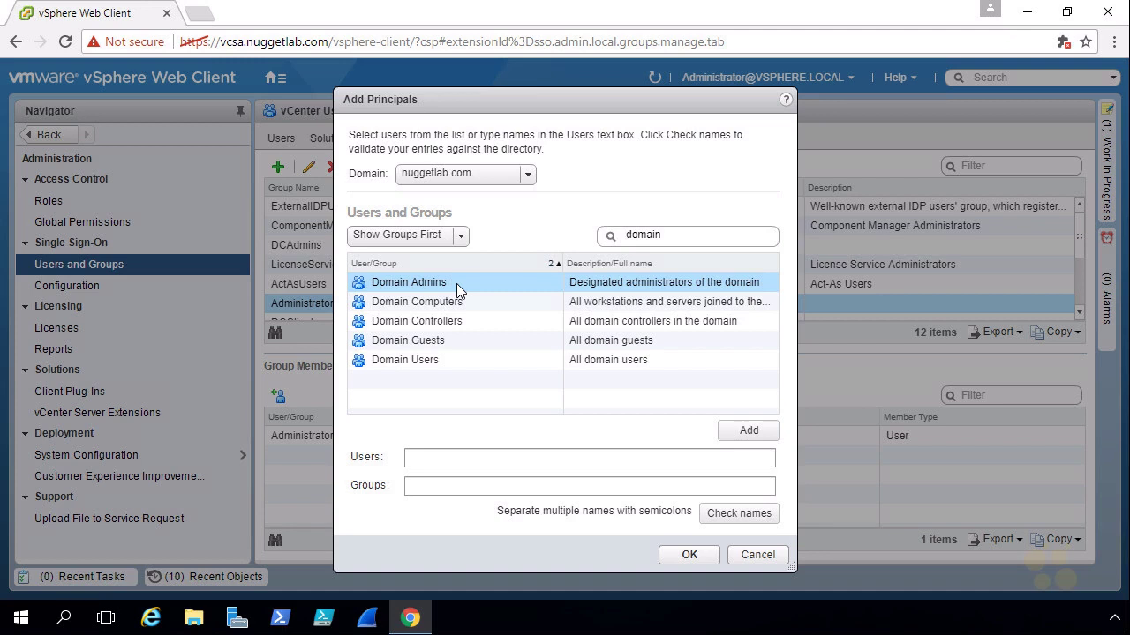
left_click(741, 433)
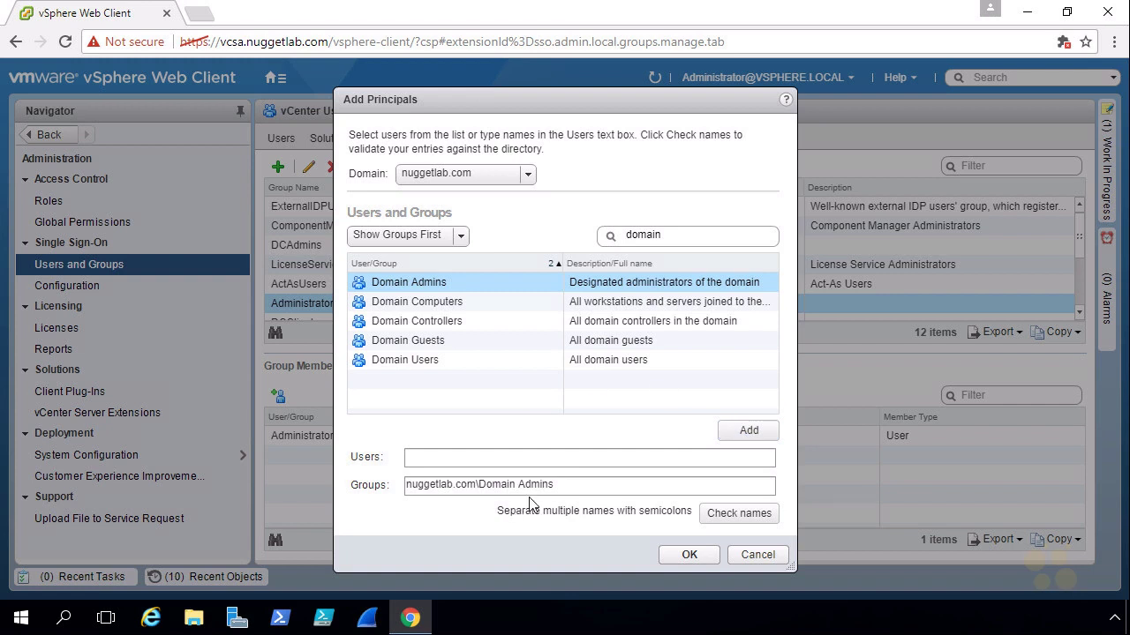
left_click(742, 512)
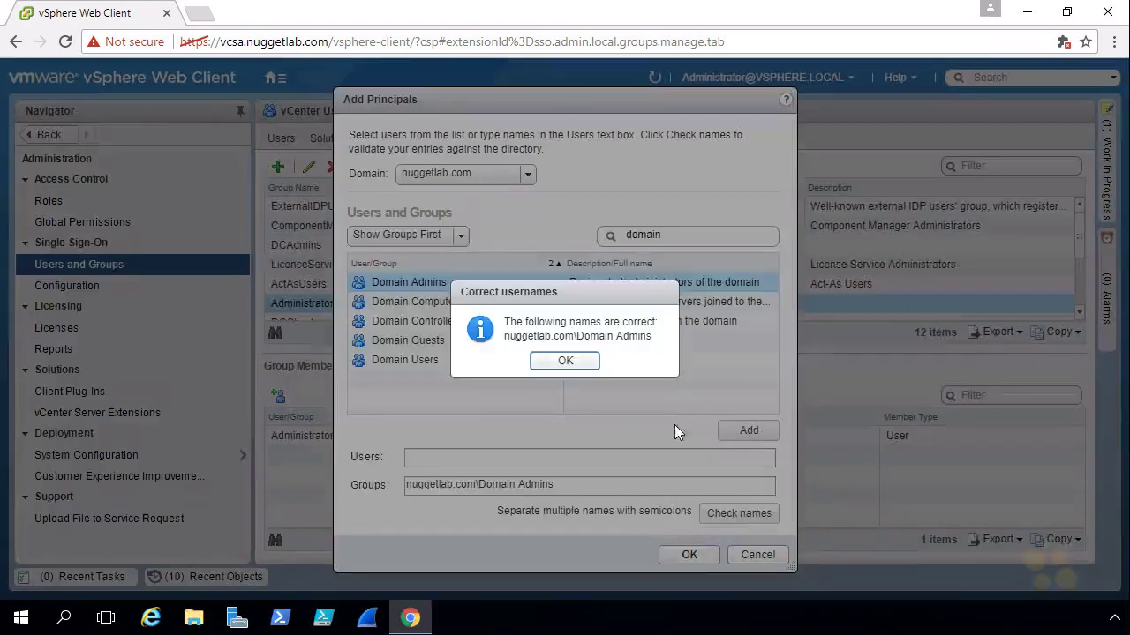
left_click(566, 362)
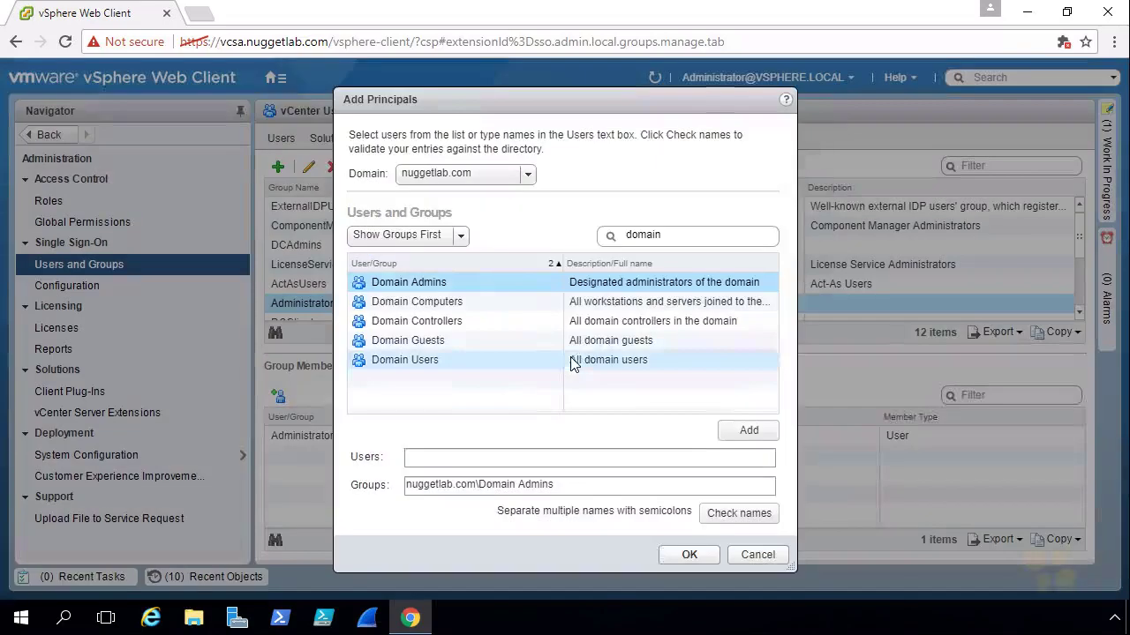
left_click(689, 554)
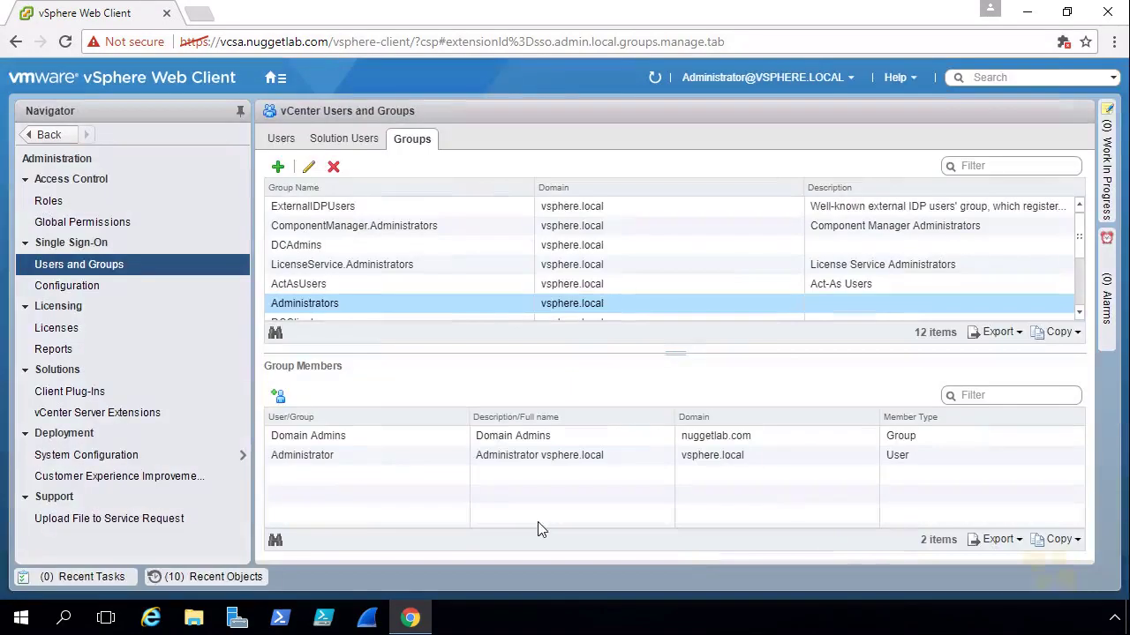
Step: Mark the new Domain Admins member, then sign out of the vsphere.local administrator session
mouse_move(284, 452)
left_mouse_down()
mouse_move(357, 435)
mouse_move(291, 450)
mouse_move(360, 309)
left_mouse_up()
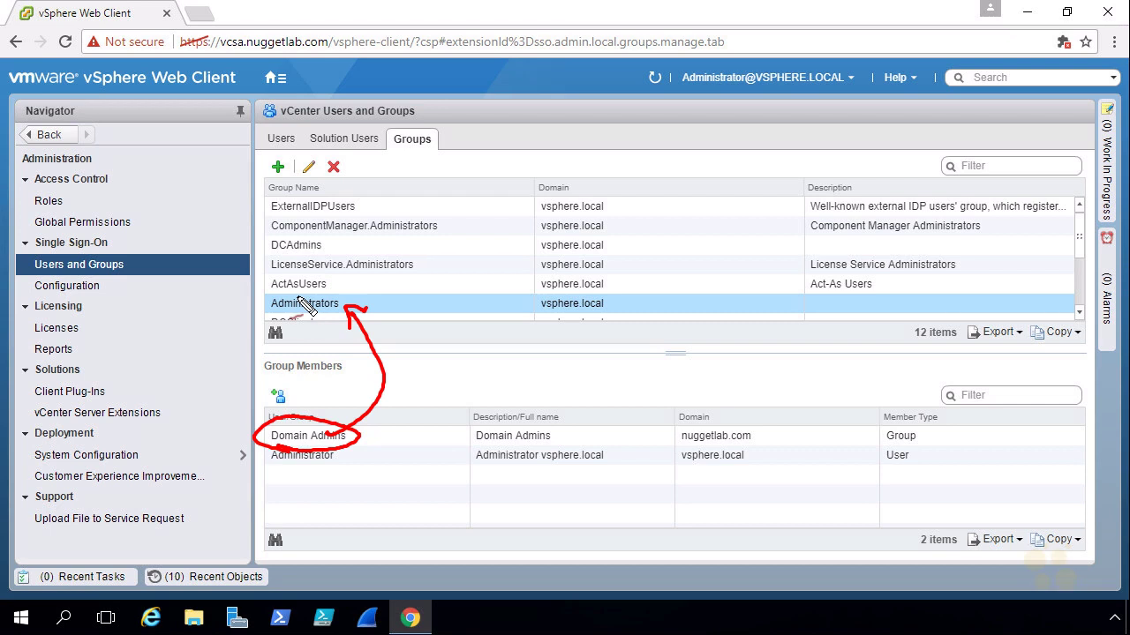
left_click(816, 82)
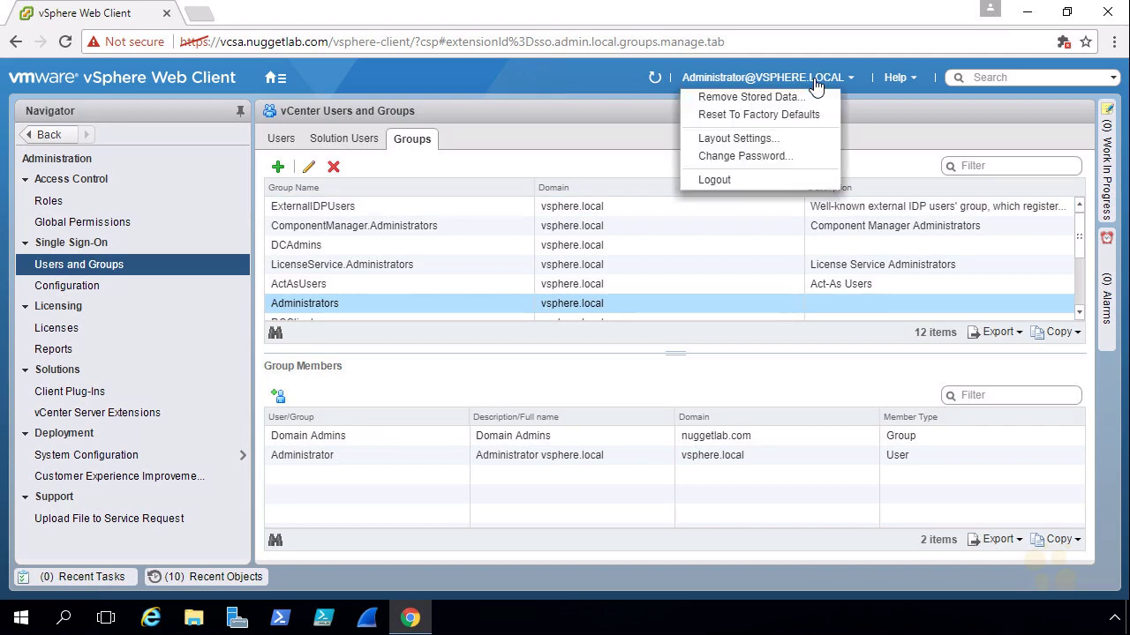
left_click(745, 182)
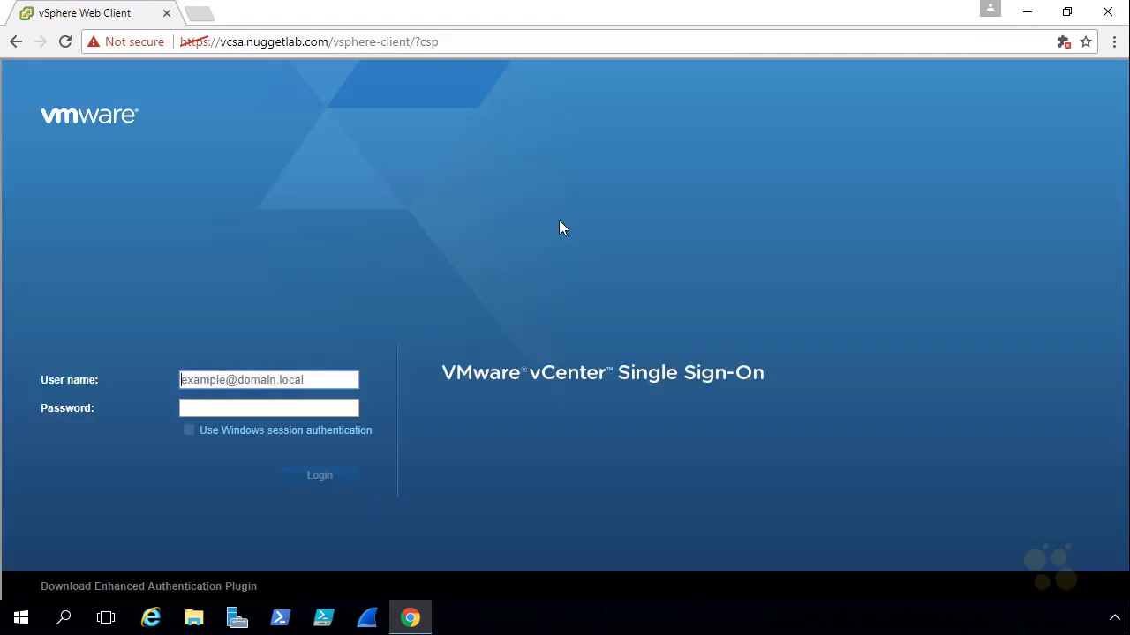
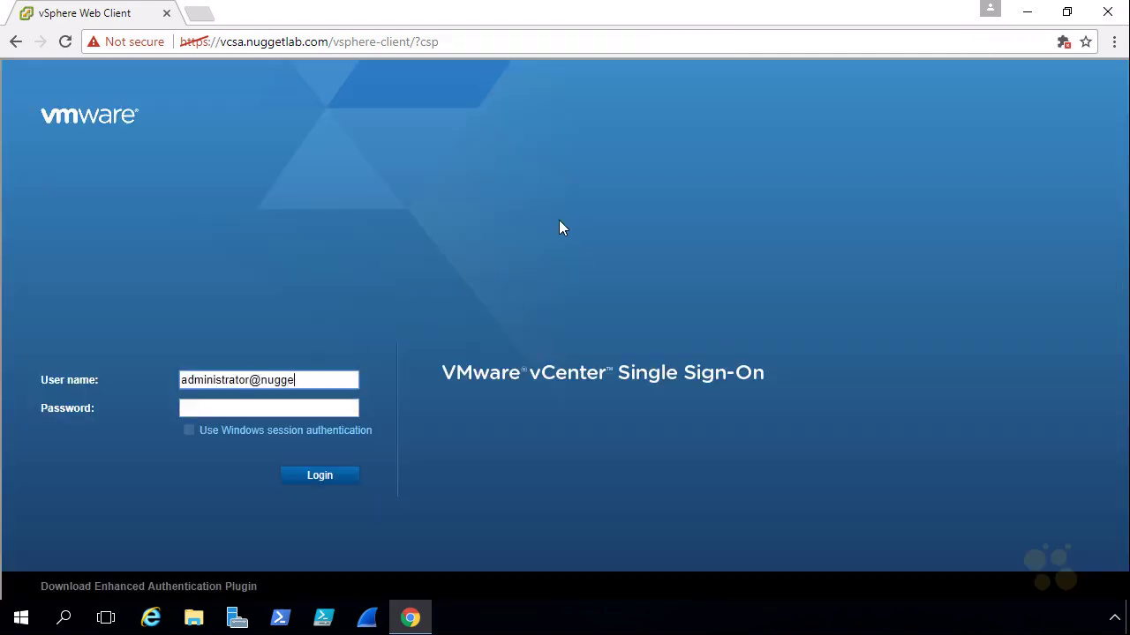
Step: Sign in as the nuggetlab.com domain administrator with the account password
key("Tab")
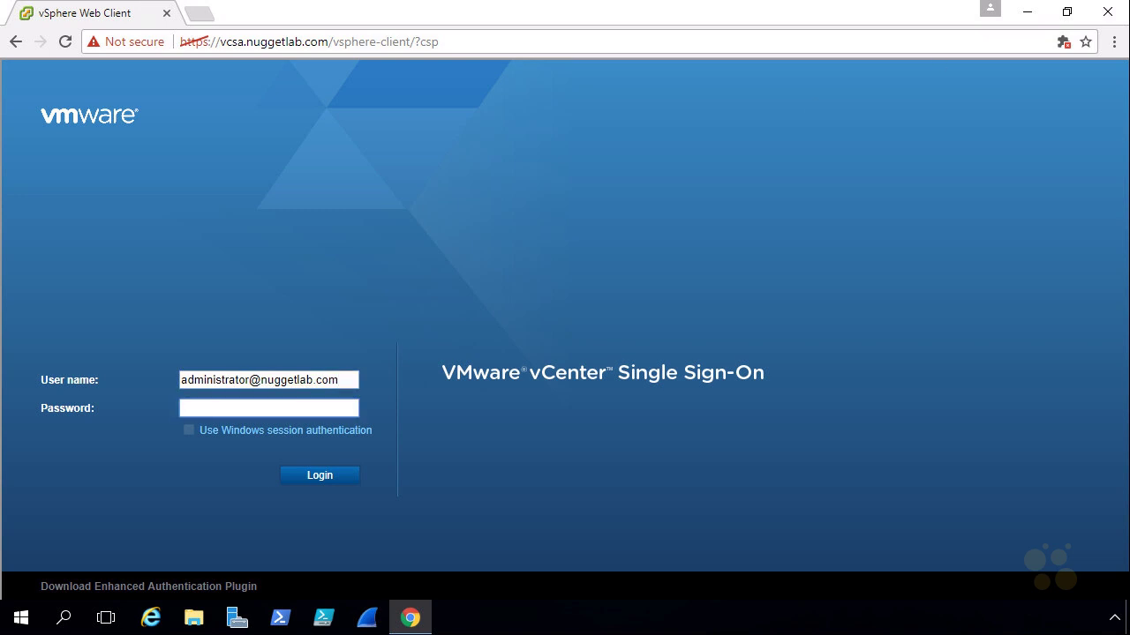
type("********")
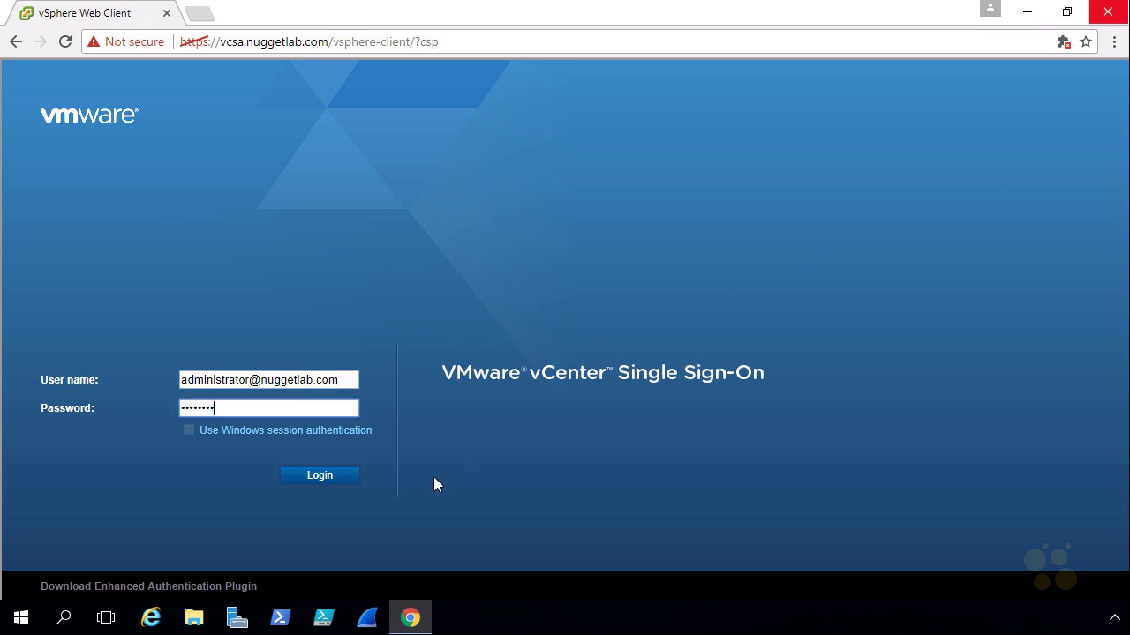
left_click(327, 482)
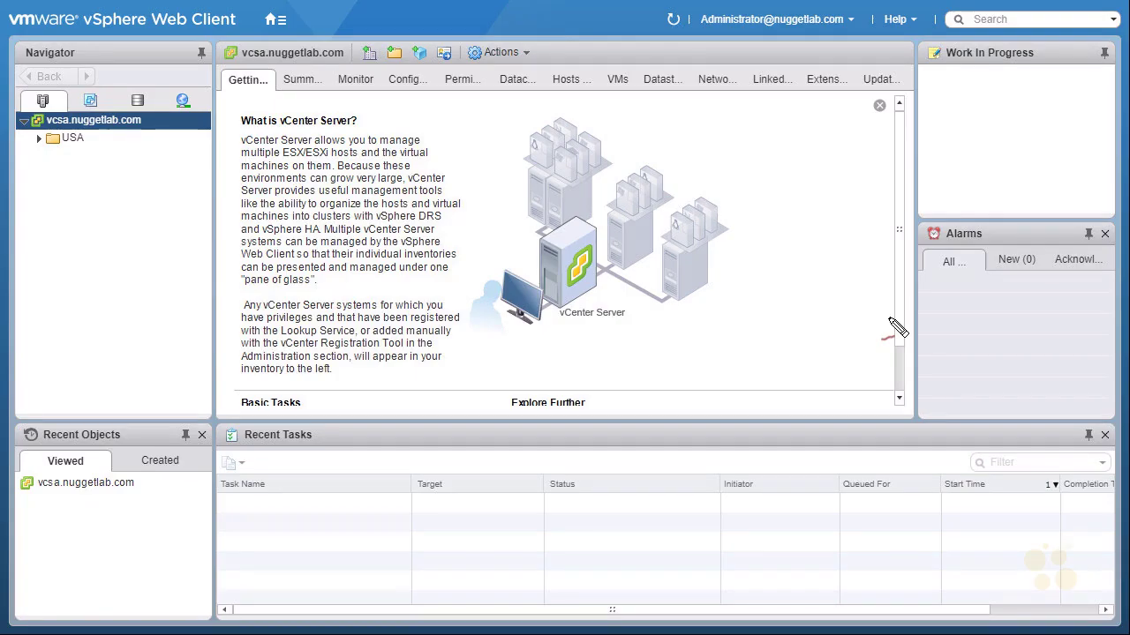
Step: Mark the logged-in domain administrator account and the surrounding panes on screen
mouse_move(710, 40)
left_mouse_down()
mouse_move(830, 43)
mouse_move(785, 7)
mouse_move(706, 36)
left_mouse_up()
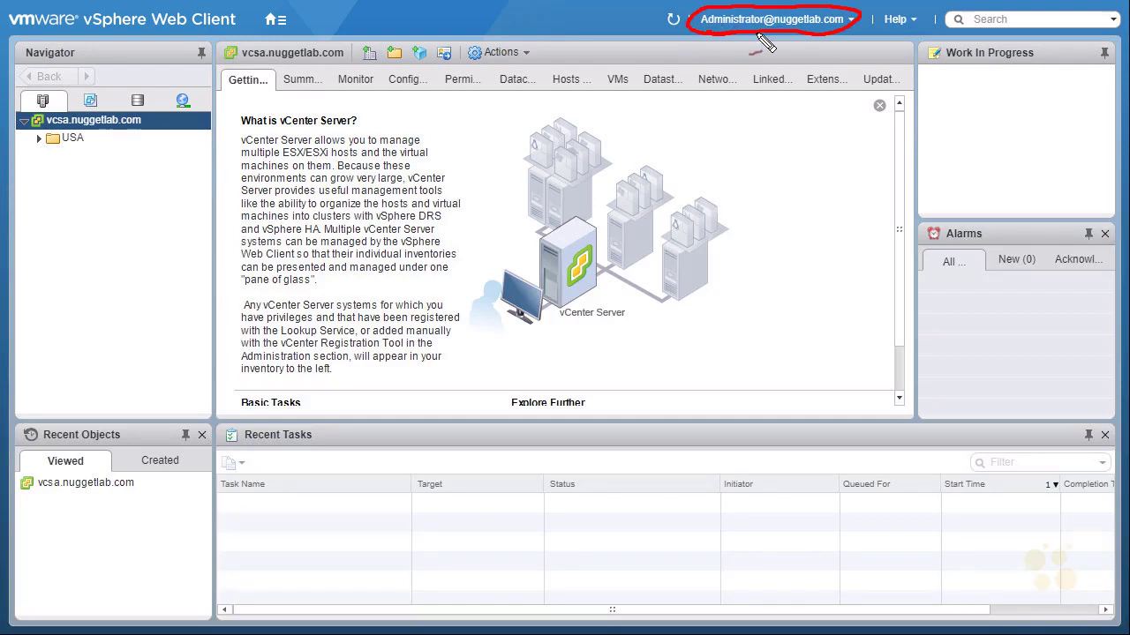
left_click_drag(239, 88, 243, 106)
left_click_drag(120, 419, 111, 455)
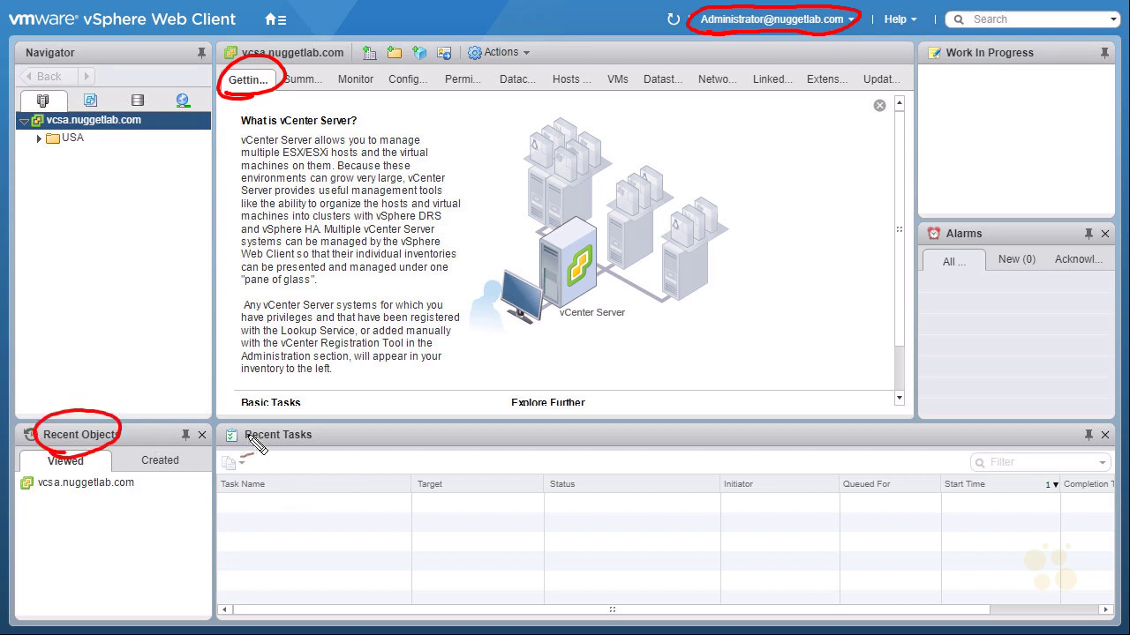
left_click_drag(257, 441, 287, 447)
left_click_drag(944, 236, 966, 253)
mouse_move(975, 72)
left_mouse_down()
mouse_move(1029, 68)
mouse_move(967, 74)
left_mouse_up()
left_click_drag(165, 401, 176, 422)
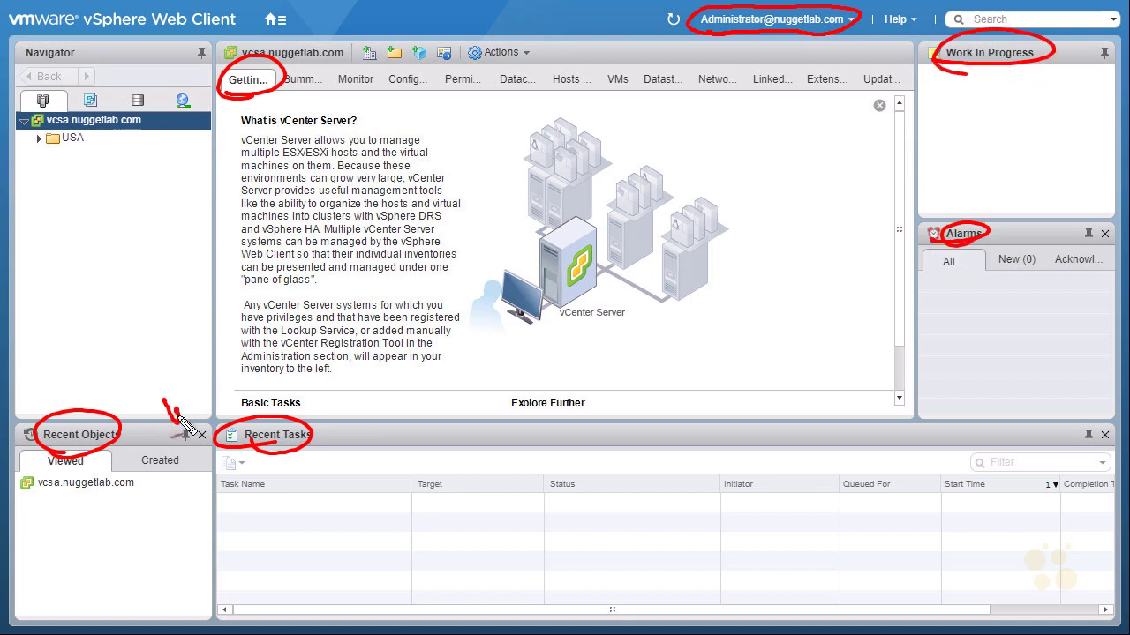
mouse_move(1096, 398)
left_mouse_down()
mouse_move(1087, 422)
mouse_move(1094, 412)
left_mouse_up()
left_click_drag(1089, 203, 1090, 220)
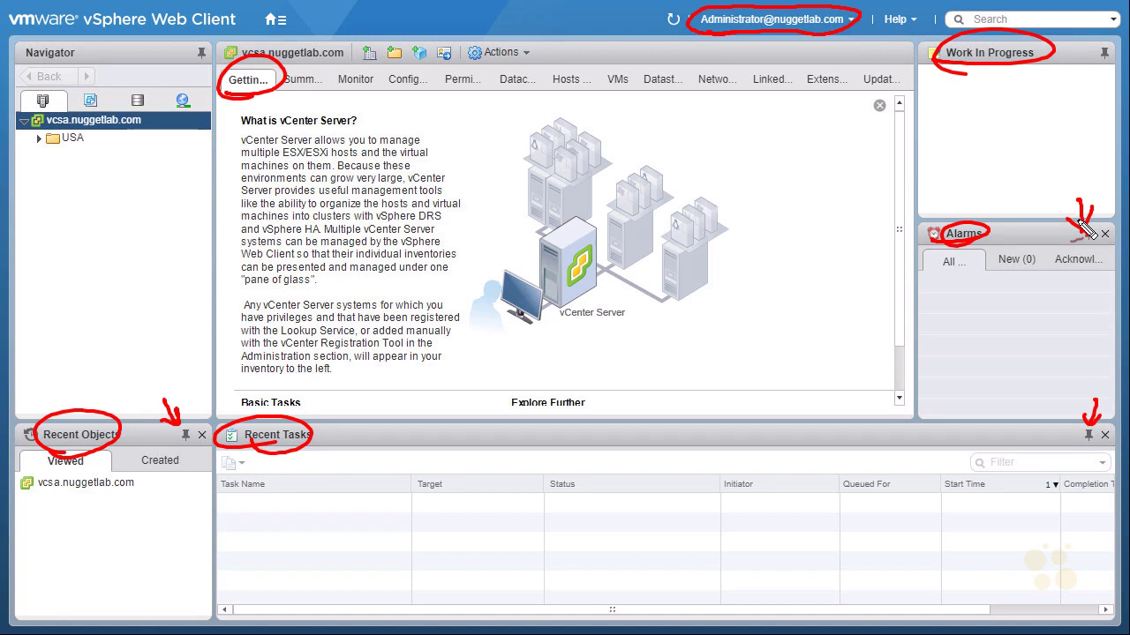
key("Escape")
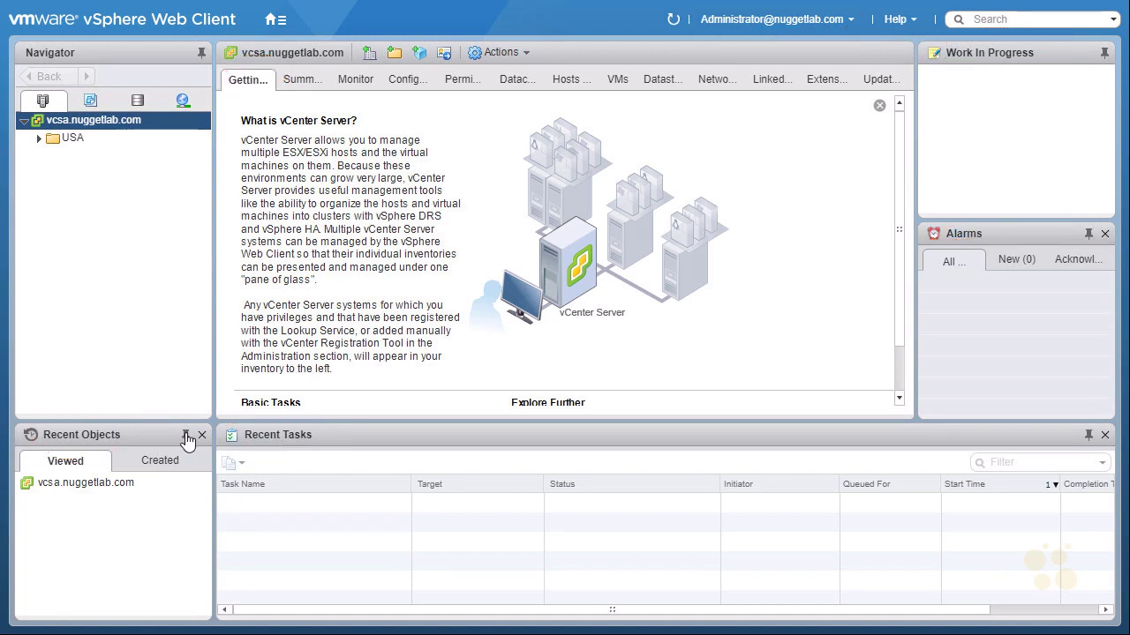
Step: Unpin Recent Objects, Recent Tasks, Work In Progress and Alarms, and hide all Getting Started pages
left_click(185, 436)
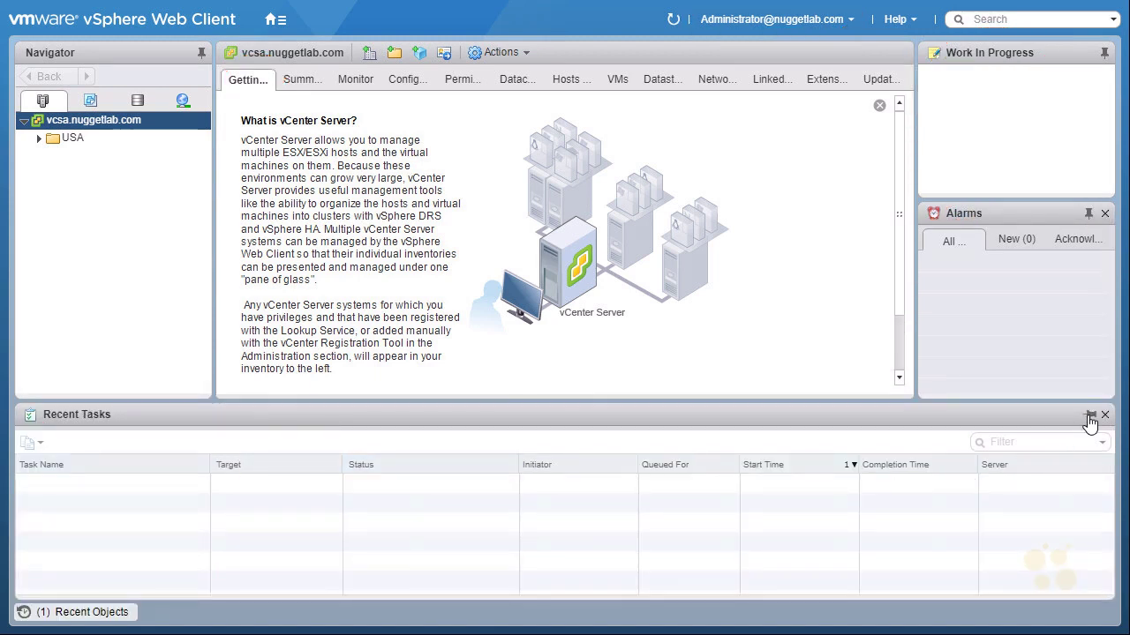
left_click(1090, 415)
left_click(1104, 53)
left_click(1076, 53)
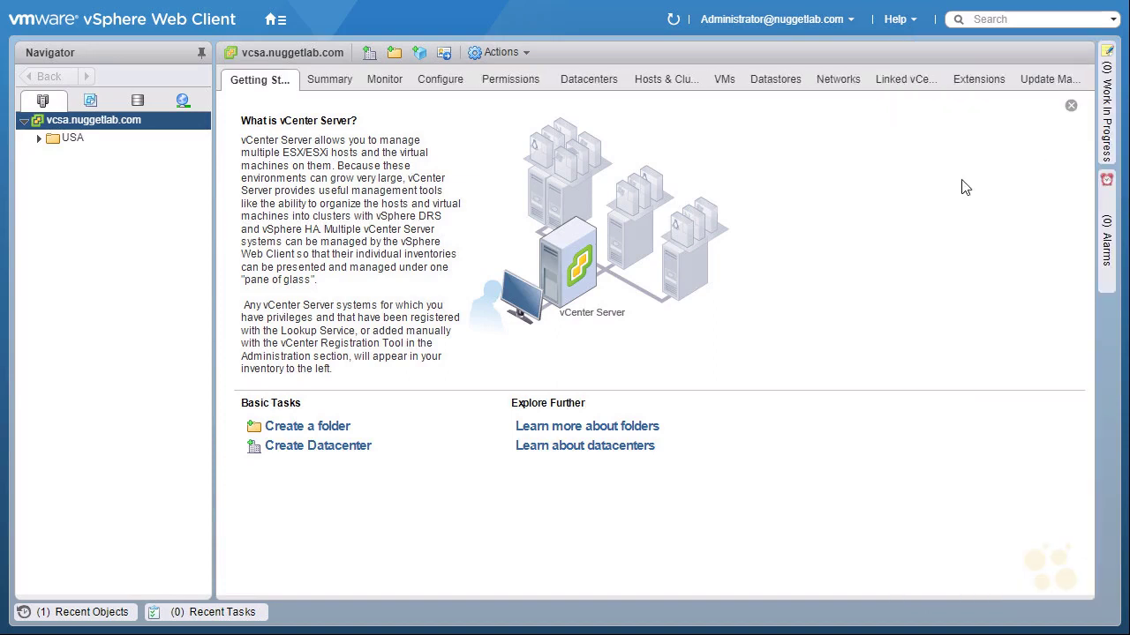
left_click(906, 21)
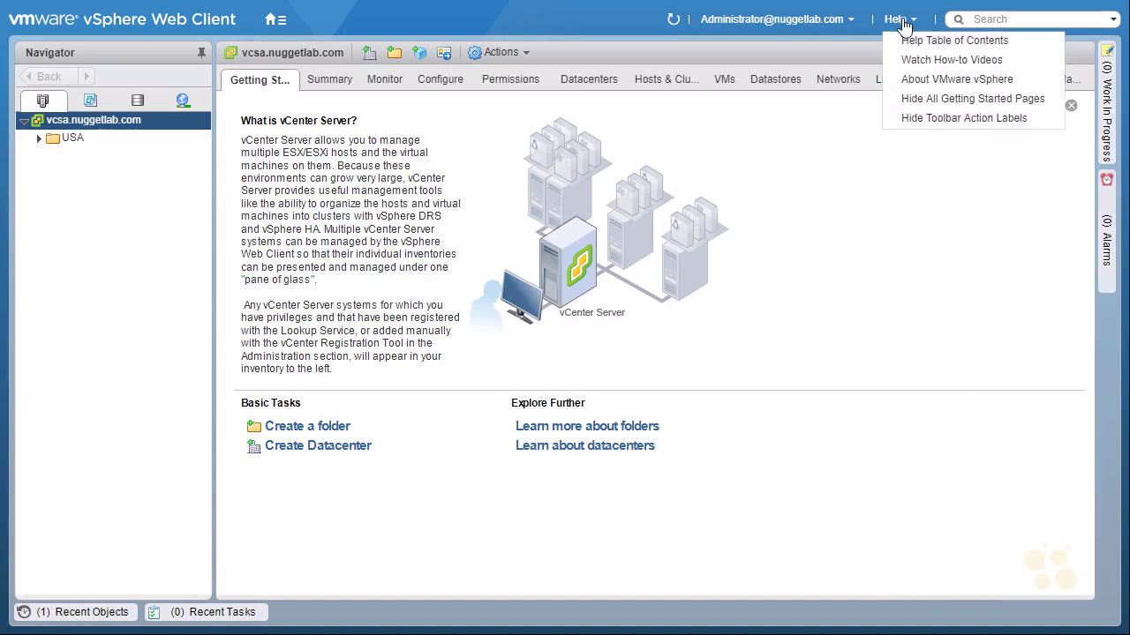
left_click(1026, 99)
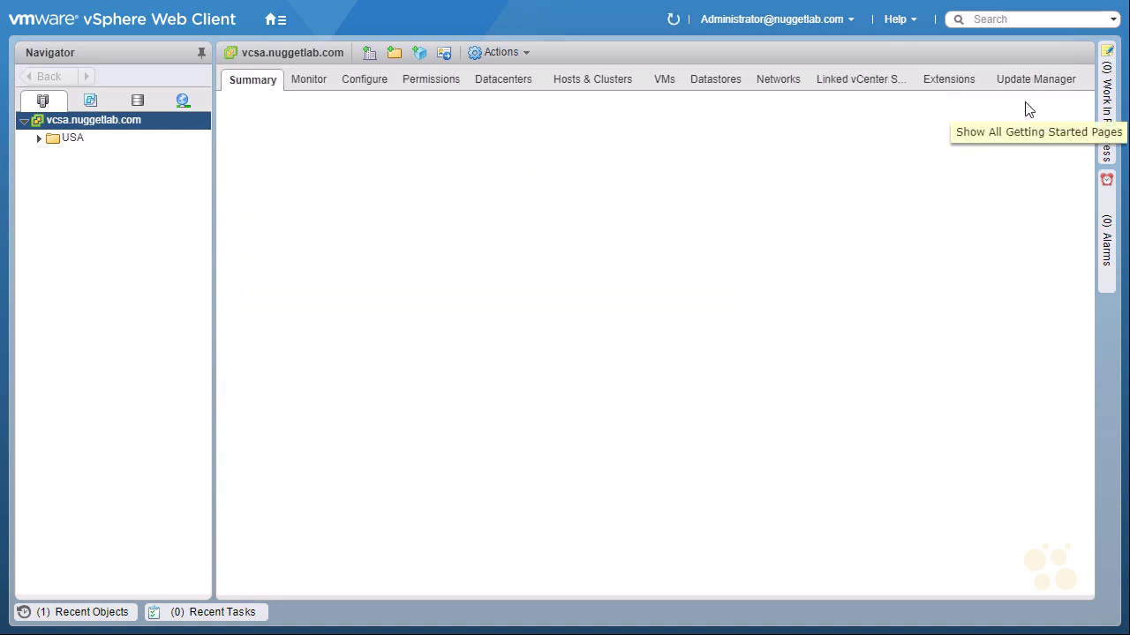
Step: Expand USA, LV-Datacenter, Cluster-1 and Cluster-2 in the Hosts and Clusters tree
left_click(38, 138)
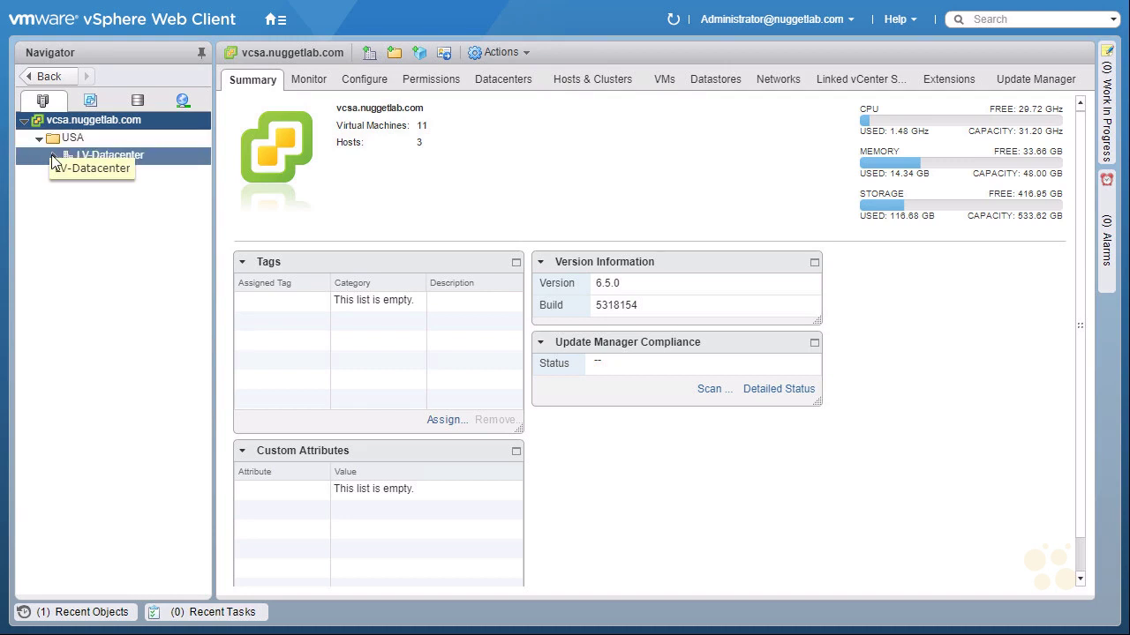
left_click(54, 155)
left_click(69, 173)
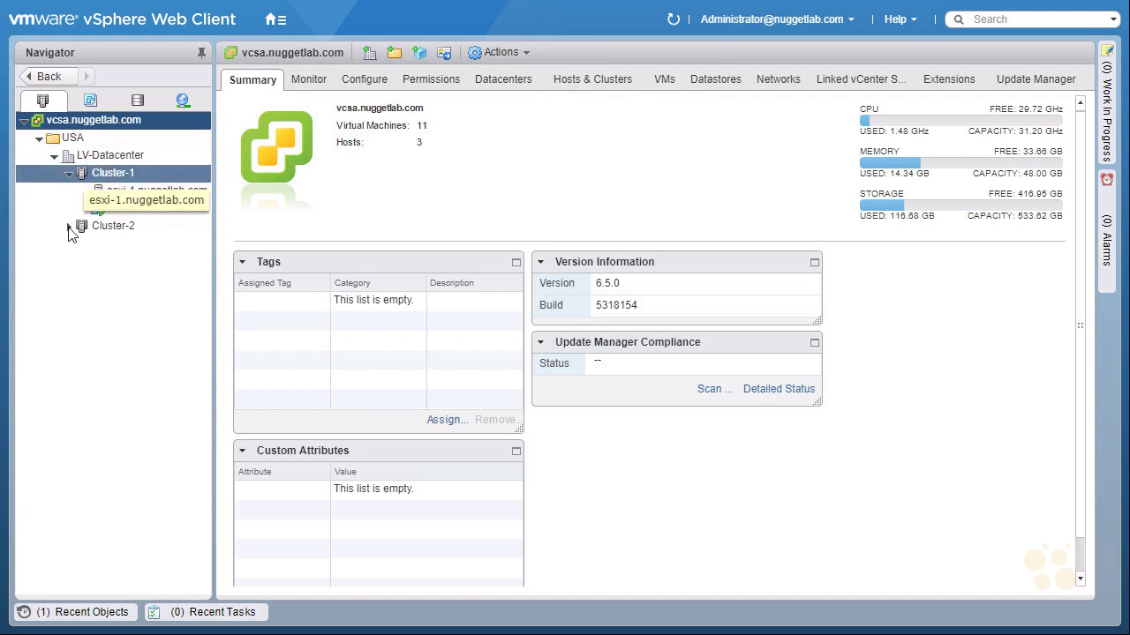
left_click(69, 226)
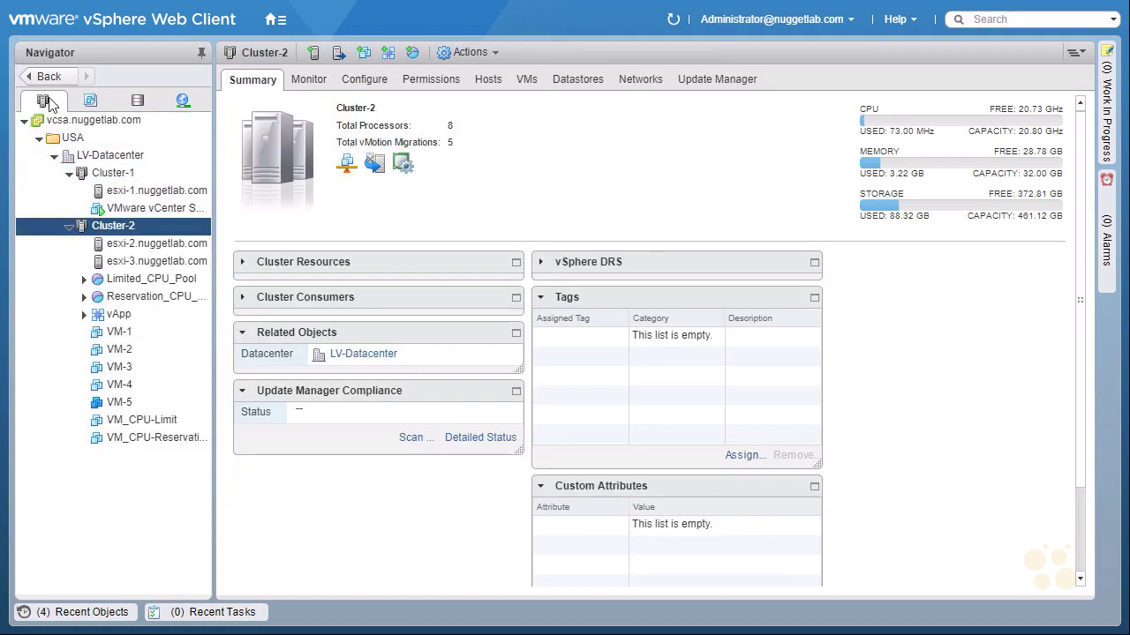
Step: Expand USA, LV-Datacenter and the VMs folder in the VMs and Templates tree
left_click(90, 99)
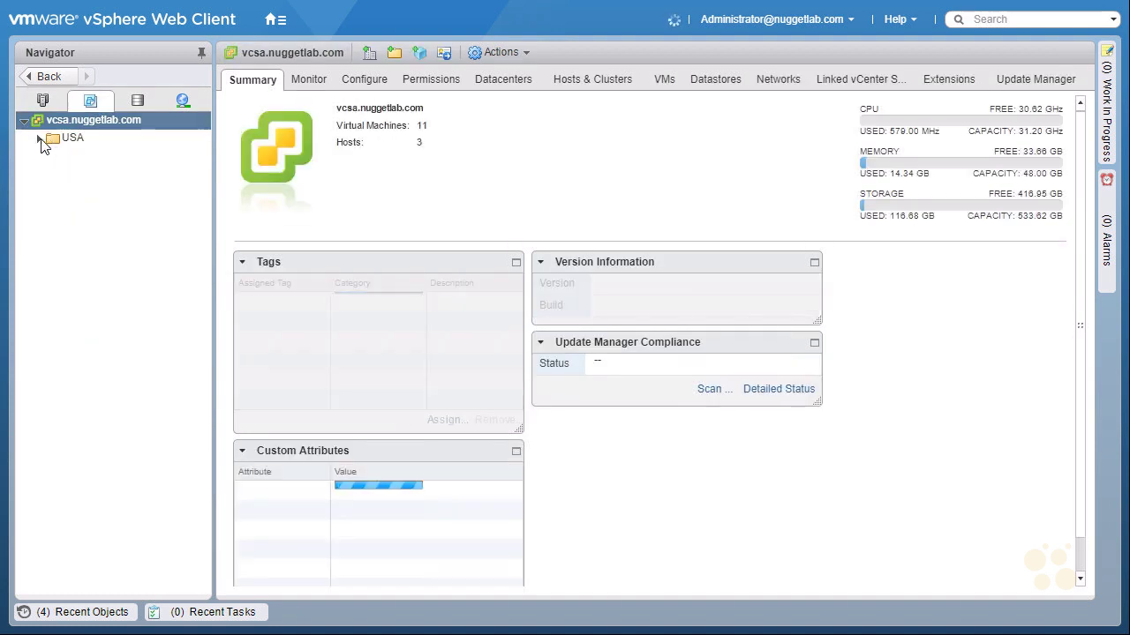
left_click(39, 139)
left_click(53, 157)
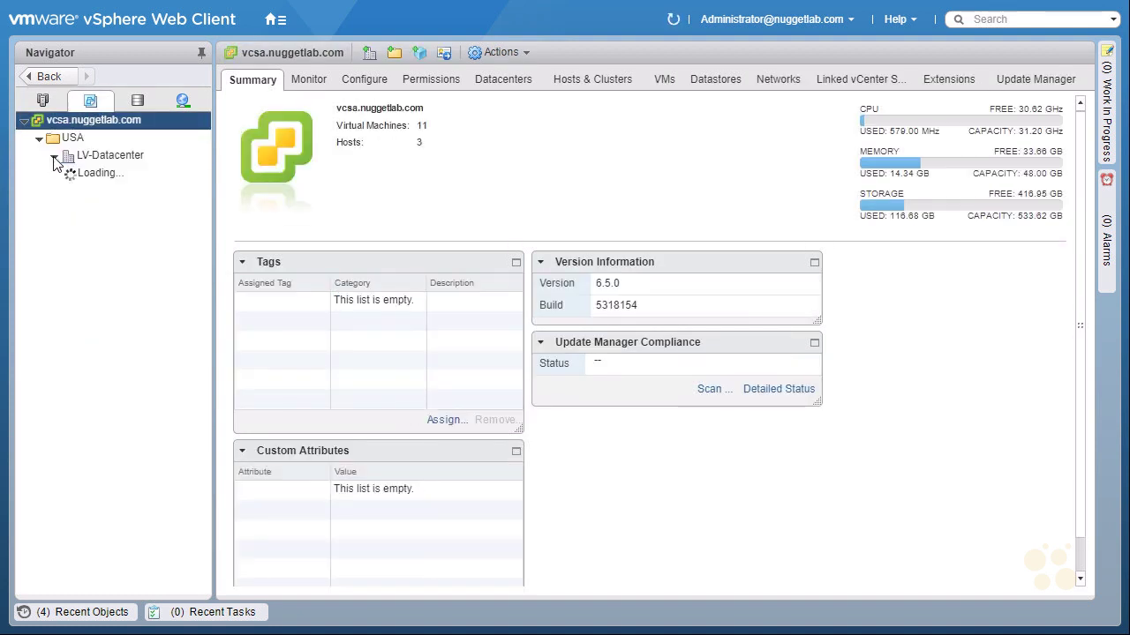
left_click(70, 191)
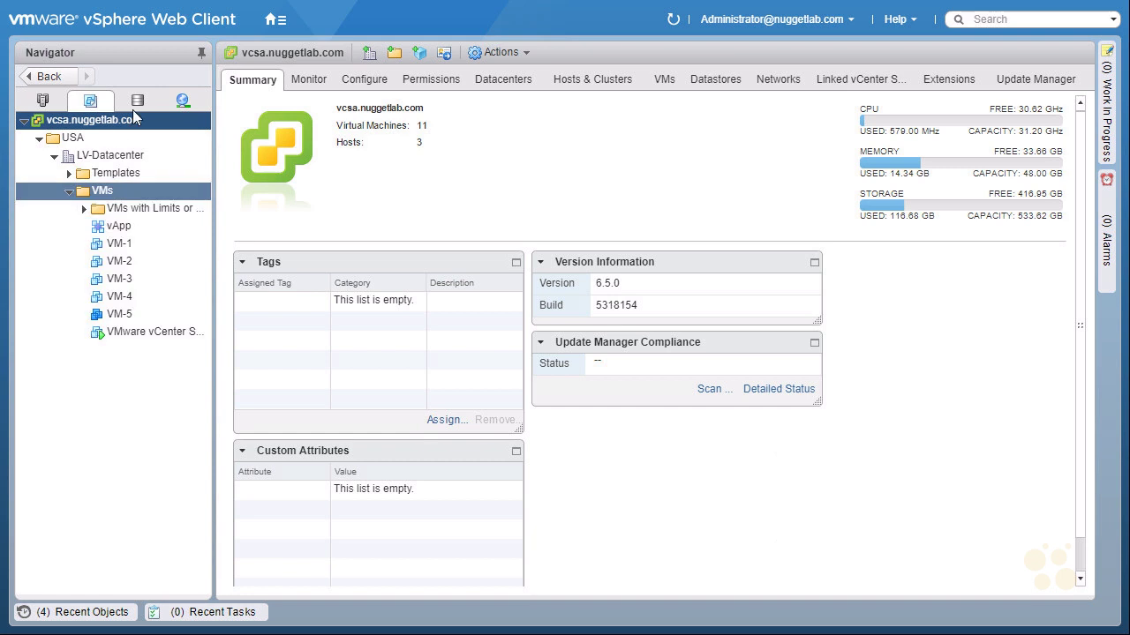
Step: Expand the storage tree to DatastoreCluster's iSCSI-1 and iSCSI-2, then the networking tree
left_click(137, 100)
left_click(40, 138)
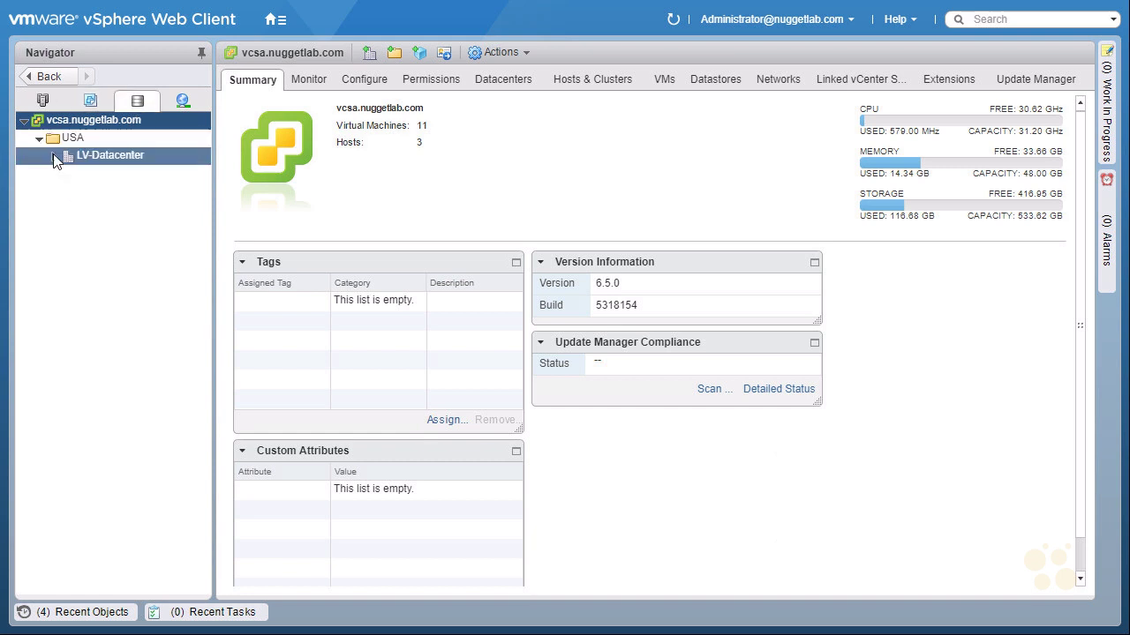
left_click(54, 157)
left_click(69, 174)
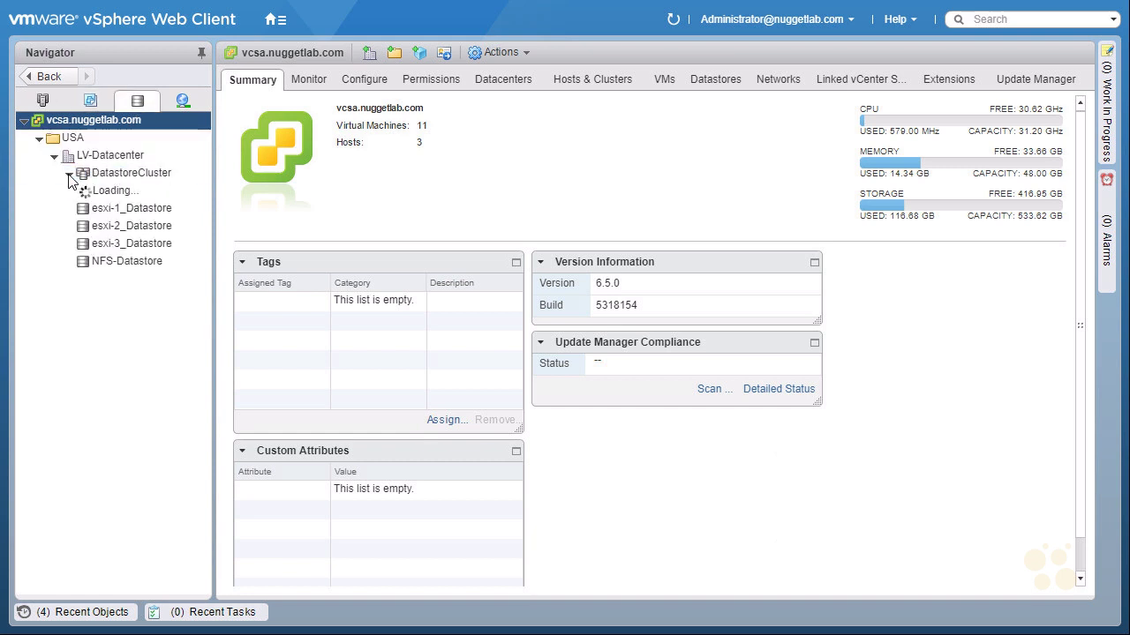
left_click(180, 97)
left_click(37, 138)
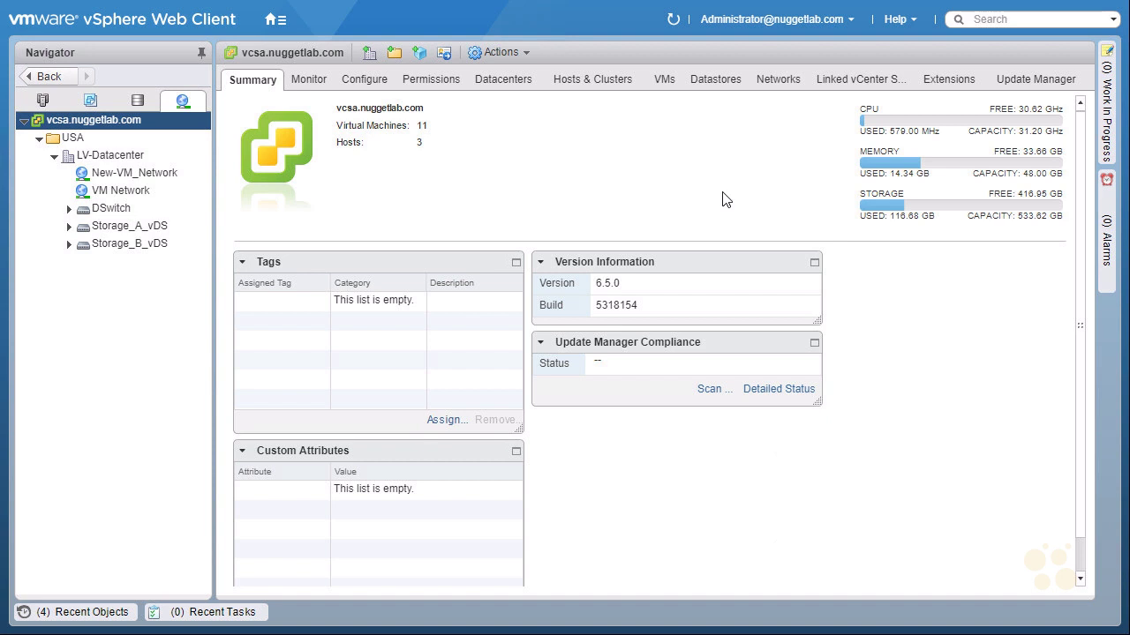
left_click(821, 22)
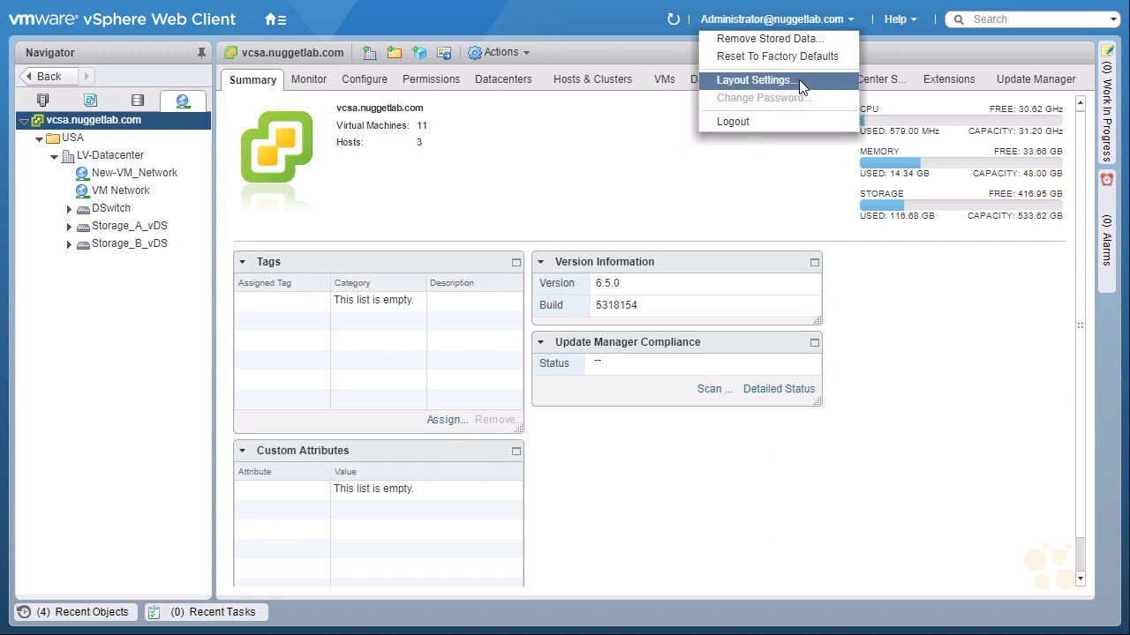
Step: Reset to the default layout from Layout Settings, redocking the four panes
left_click(798, 80)
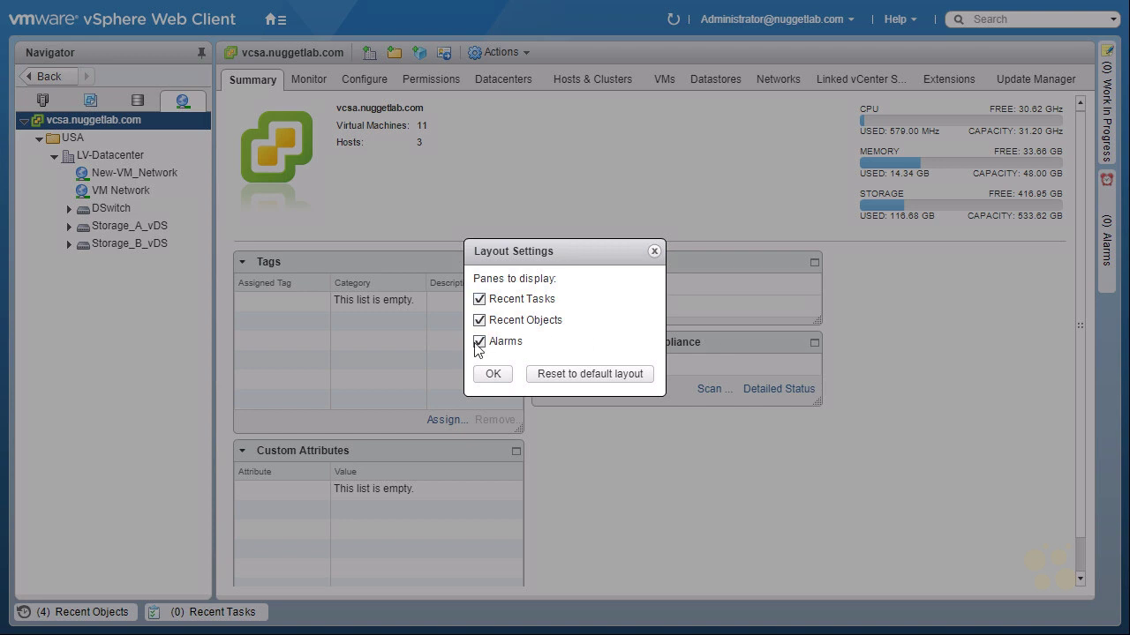
left_click(607, 374)
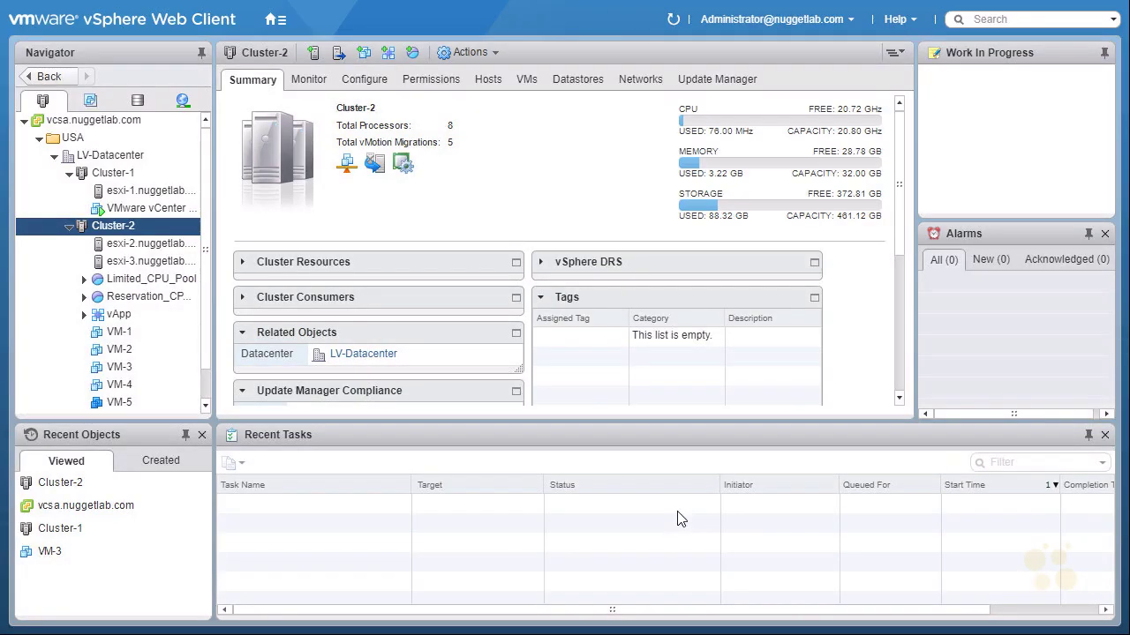
Step: Go to Administration and open Single Sign-On Configuration for vcsa.nuggetlab.com
left_click(278, 23)
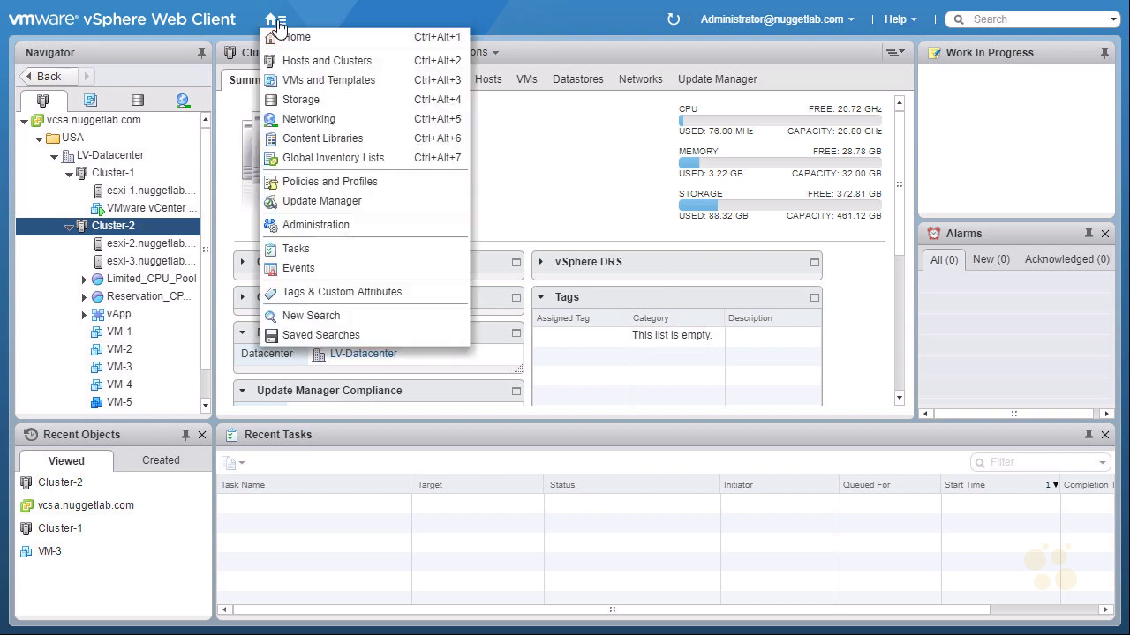
left_click(374, 233)
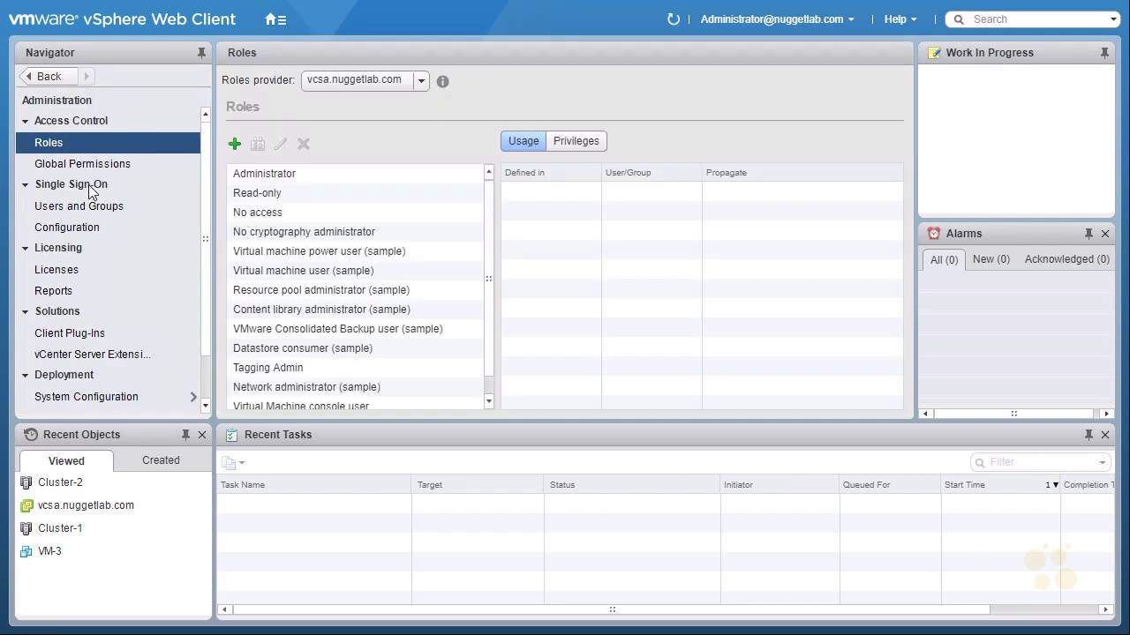
left_click(79, 232)
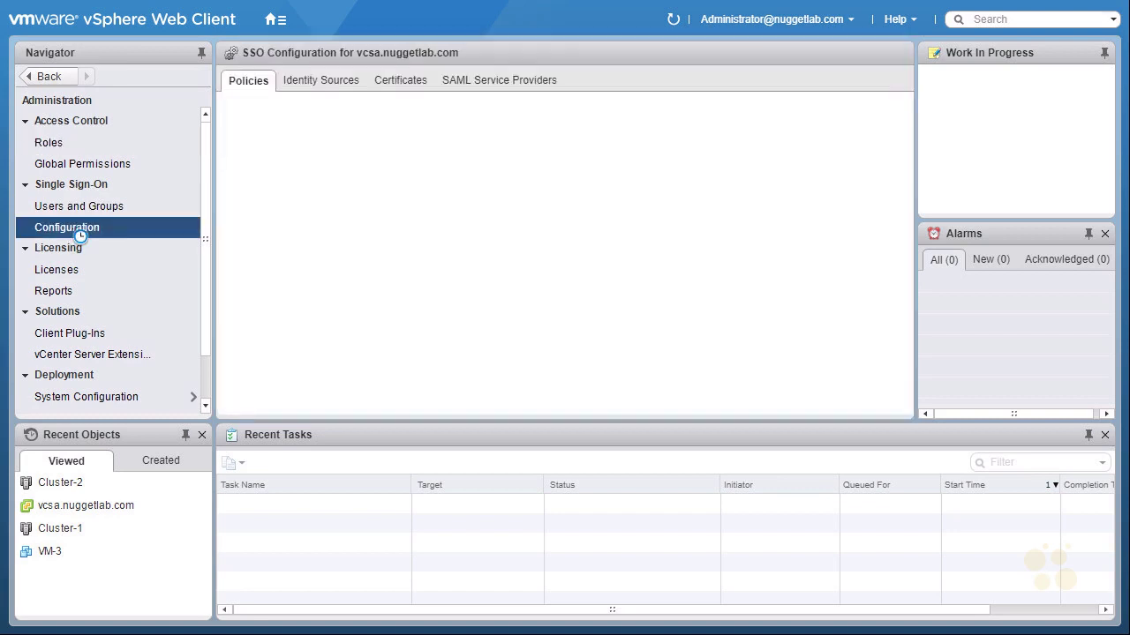